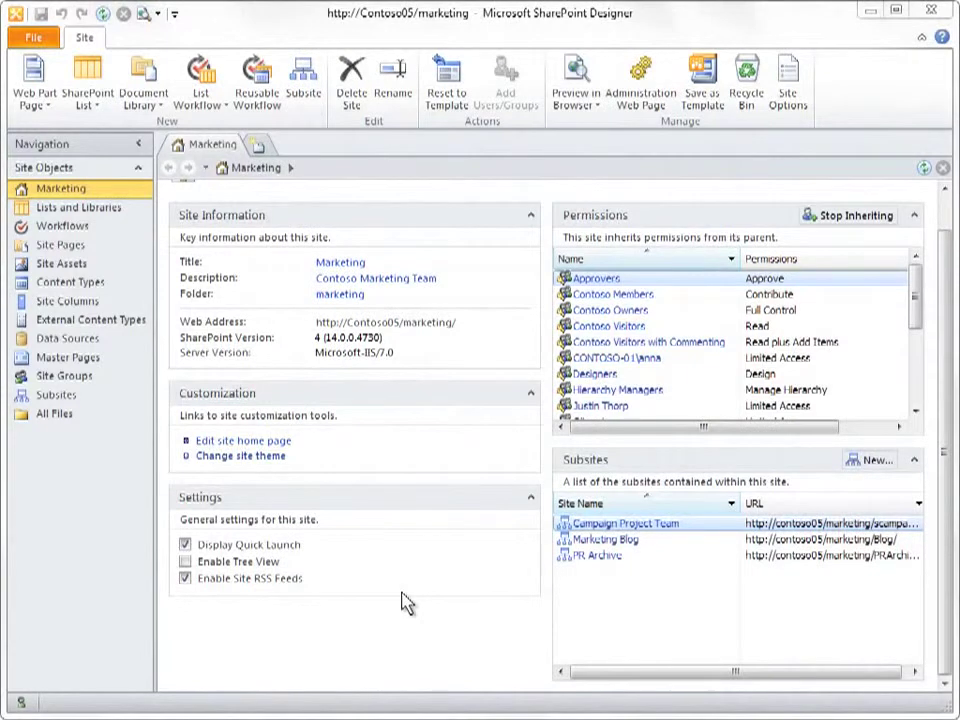
Step: Open the Marketing site's workflows and look through the globally reusable workflows
click(90, 228)
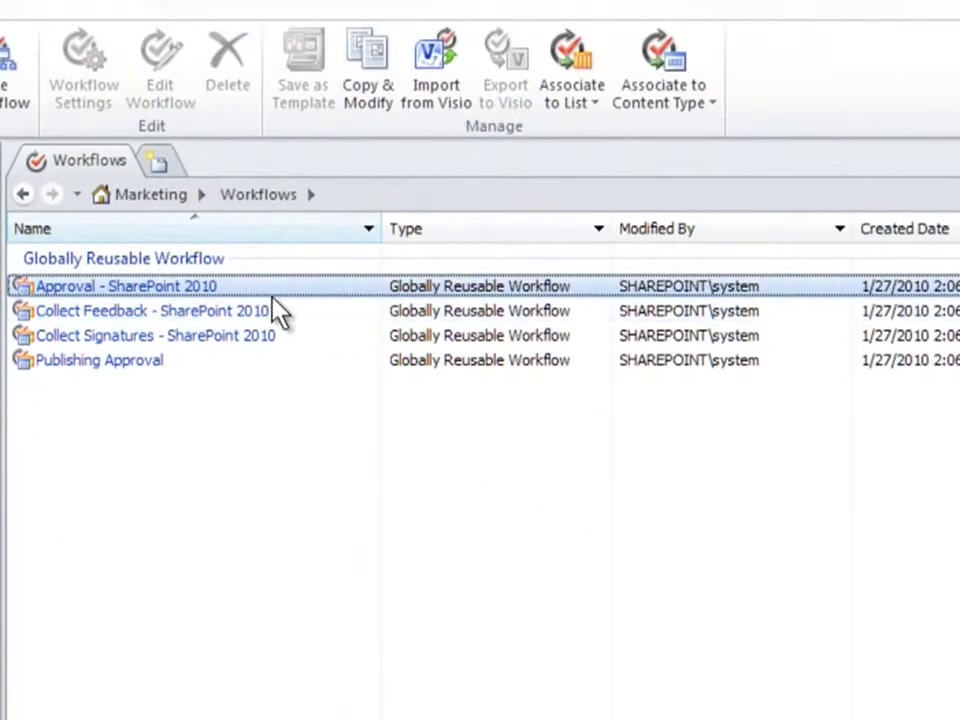
click(303, 310)
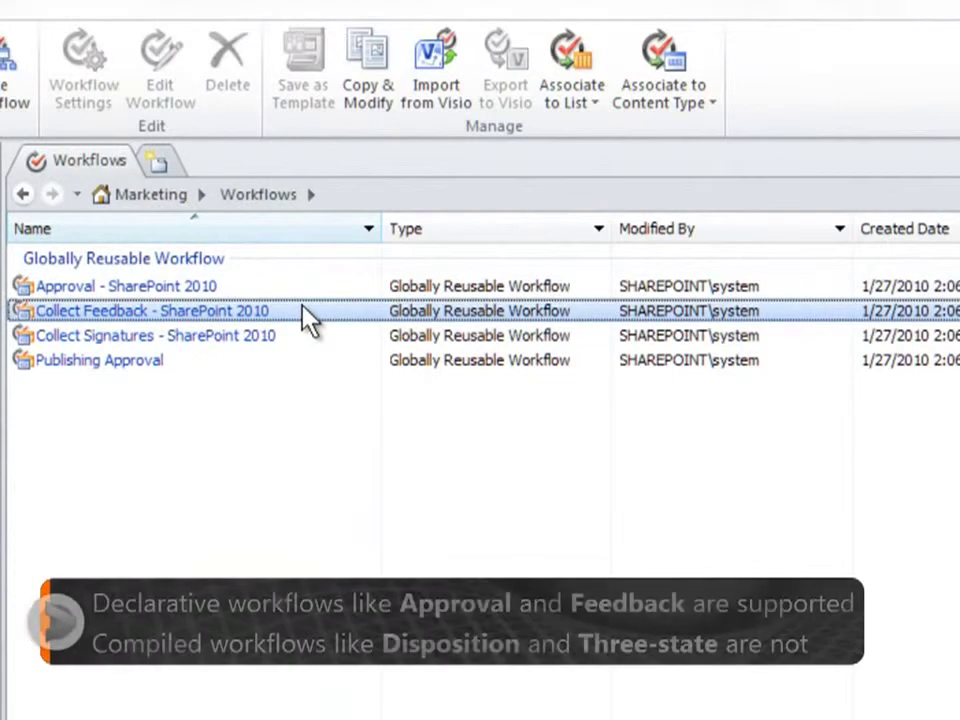
click(303, 335)
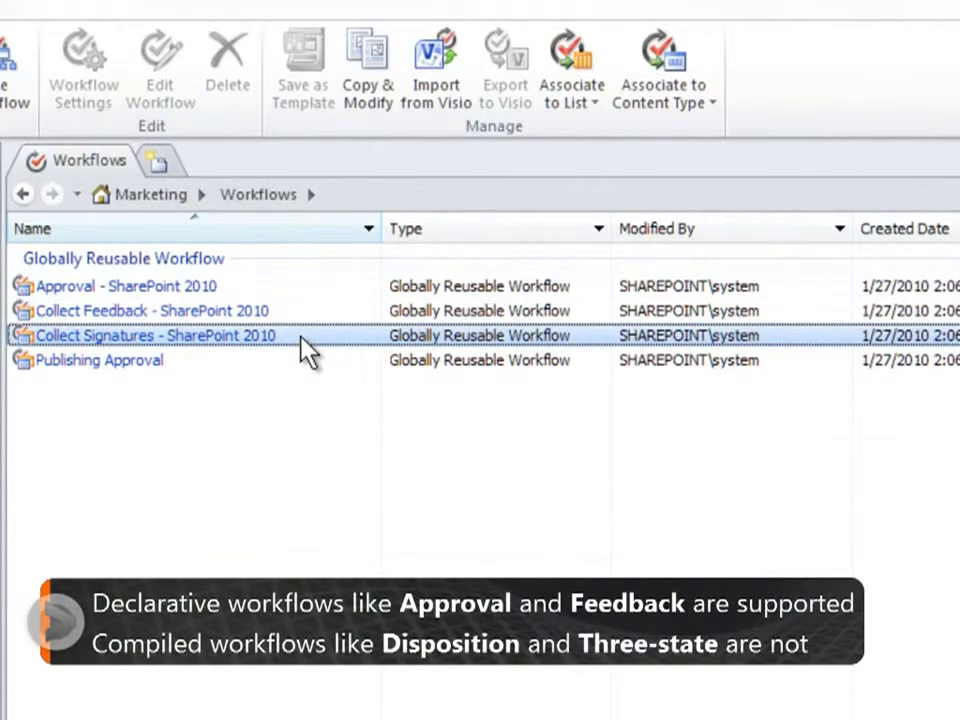
click(303, 360)
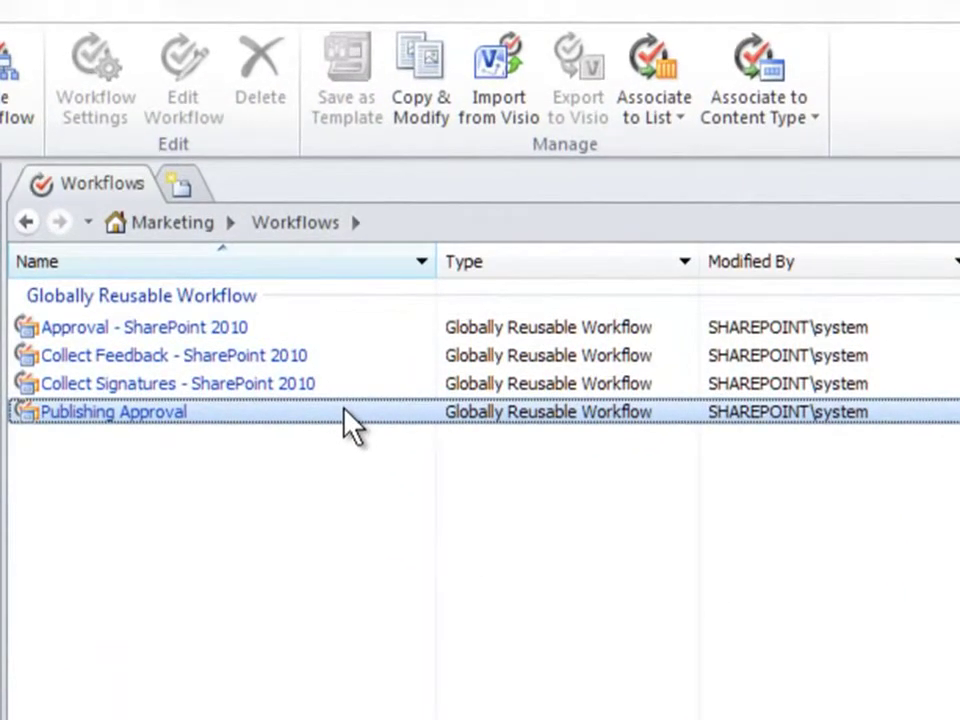
Step: Create an editable copy of the Approval - SharePoint 2010 workflow named Propose White Paper, limited to content type All
click(97, 340)
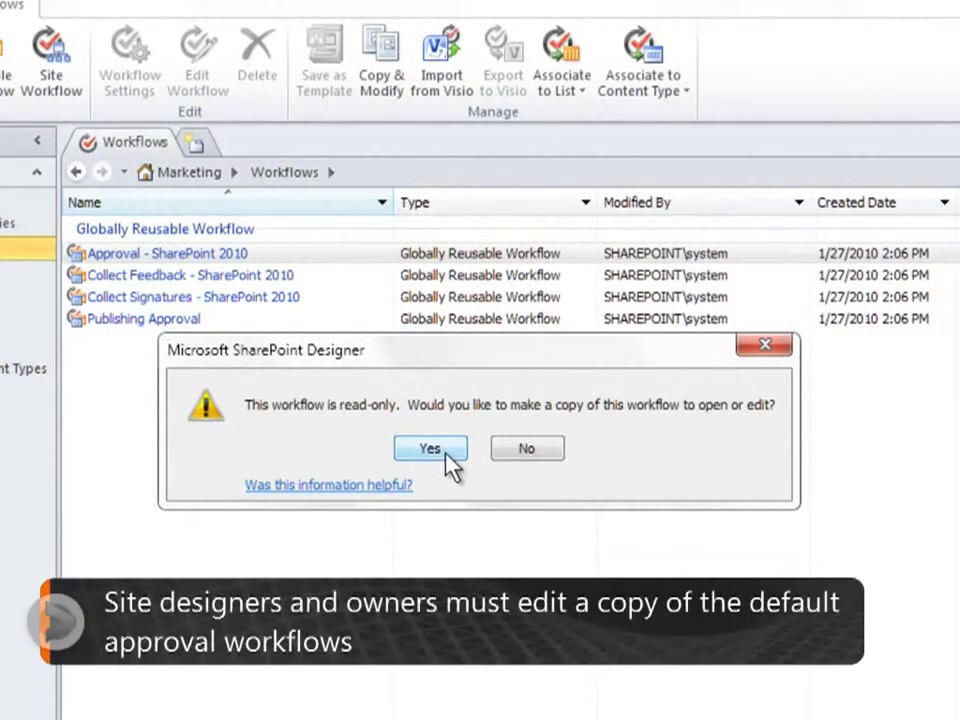
click(447, 455)
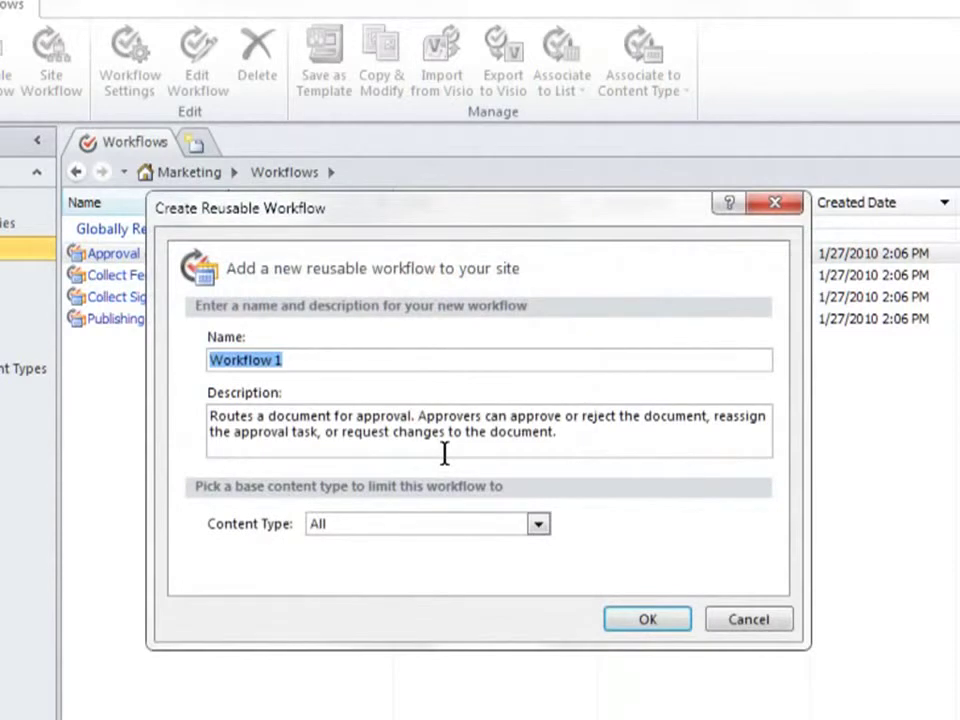
text(Propose White Paper)
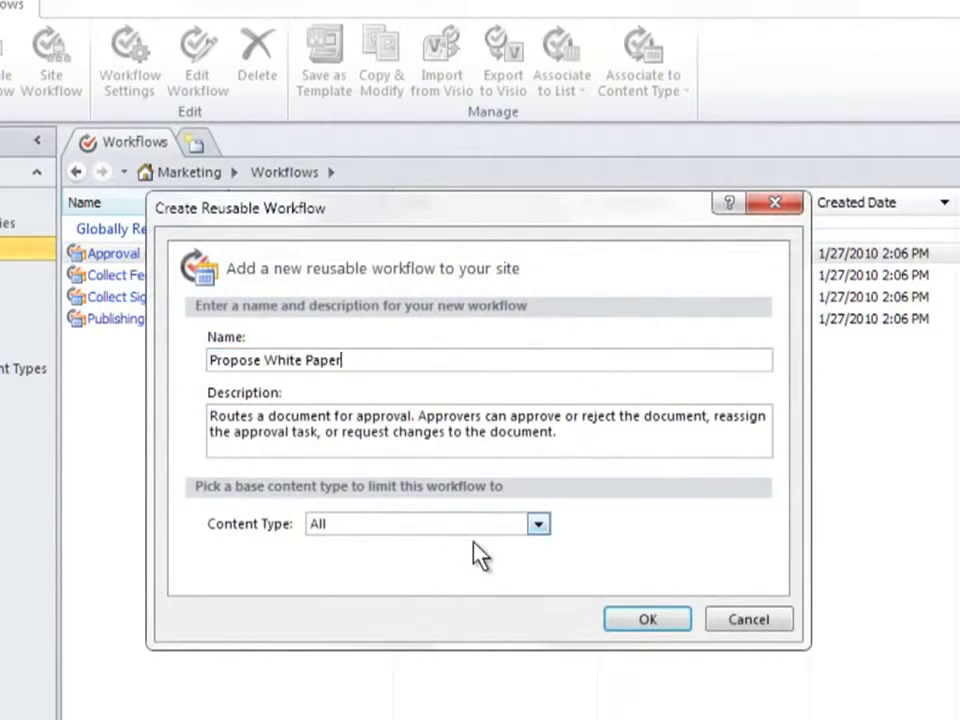
click(673, 625)
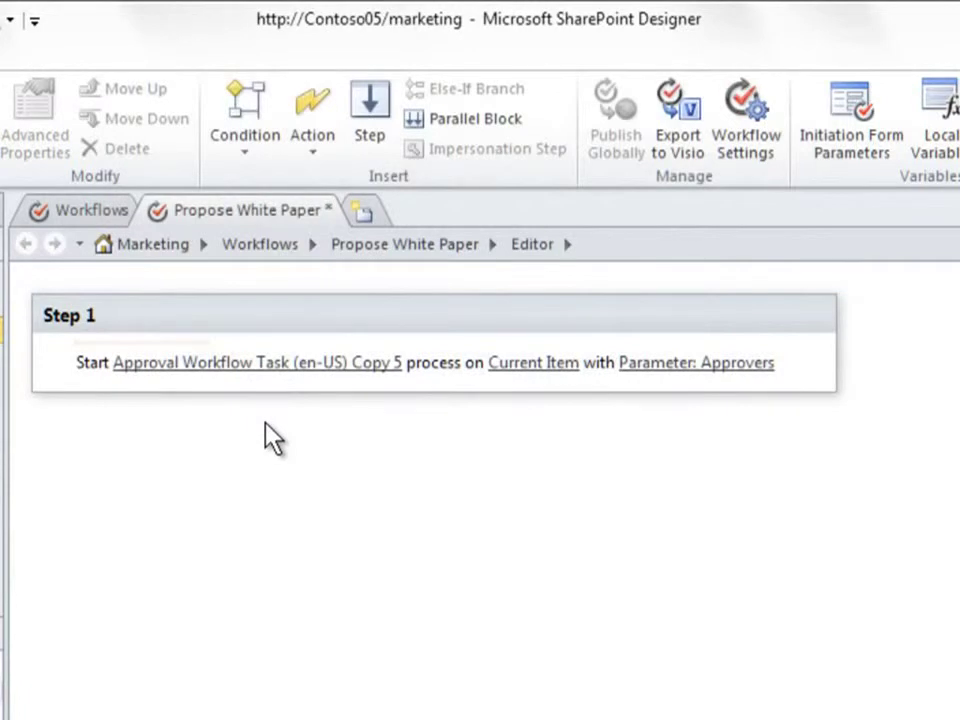
Step: Open the workflow's approval task process and examine its Approved and Rejected task outcomes
click(154, 370)
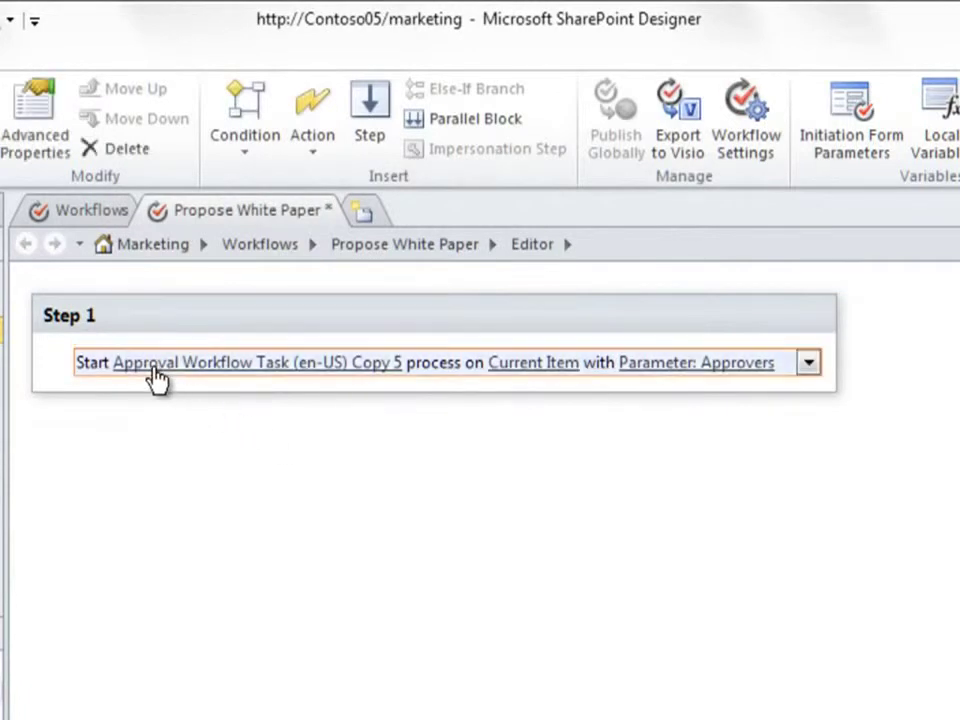
click(155, 370)
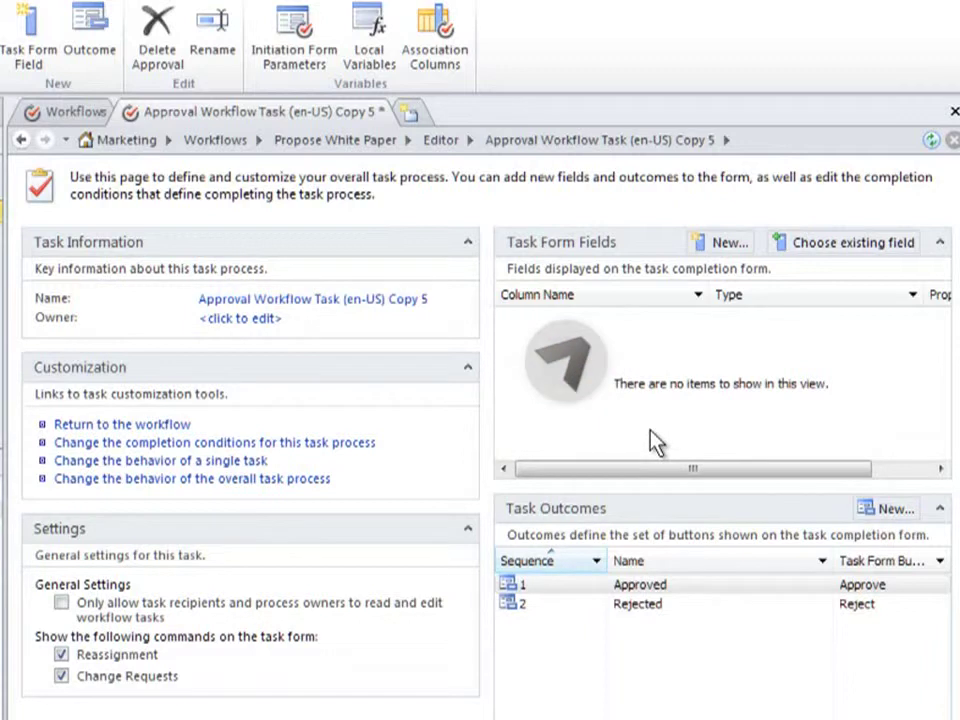
click(724, 598)
click(726, 608)
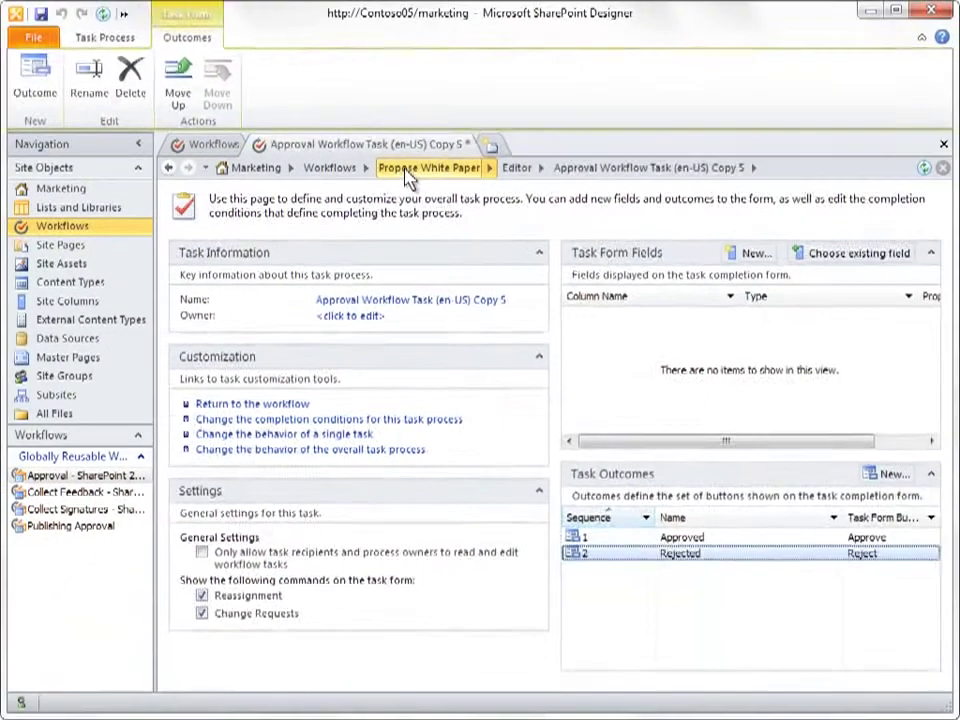
Step: In the Propose White Paper workflow settings, disable automatic start on item creation and on item change
click(424, 140)
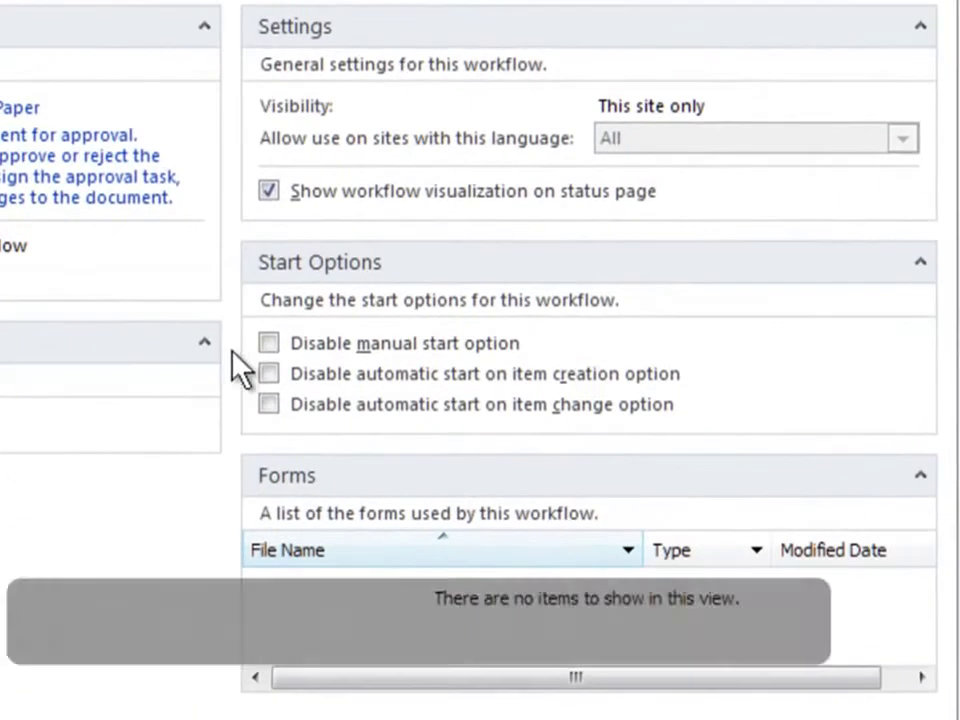
click(269, 374)
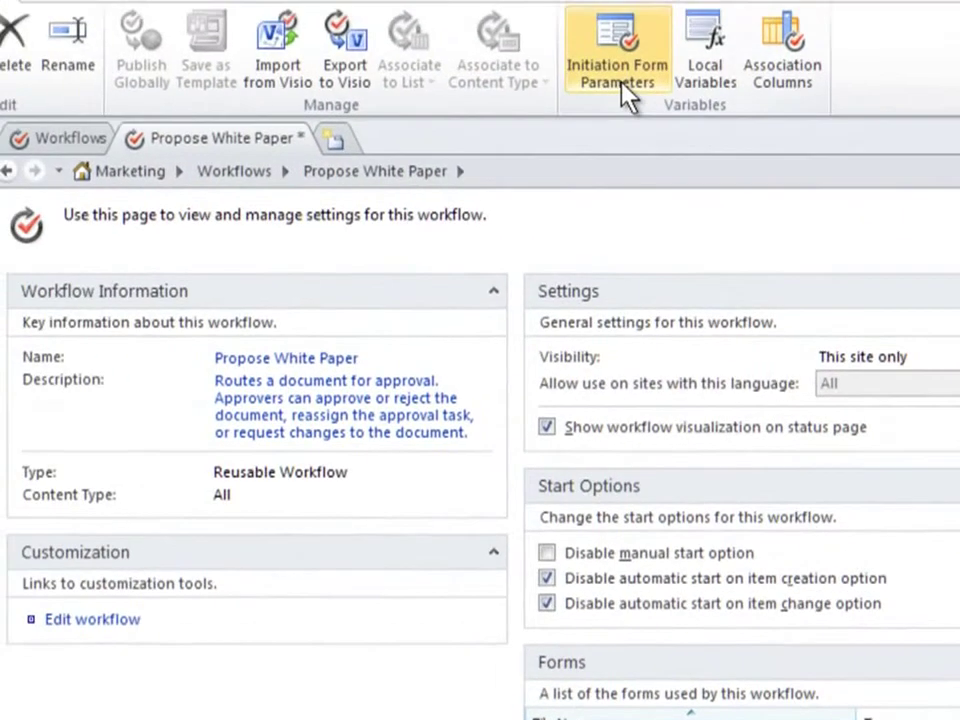
Step: Modify the Approvers form parameter so it is collected only during Association (attaching to a list)
click(625, 95)
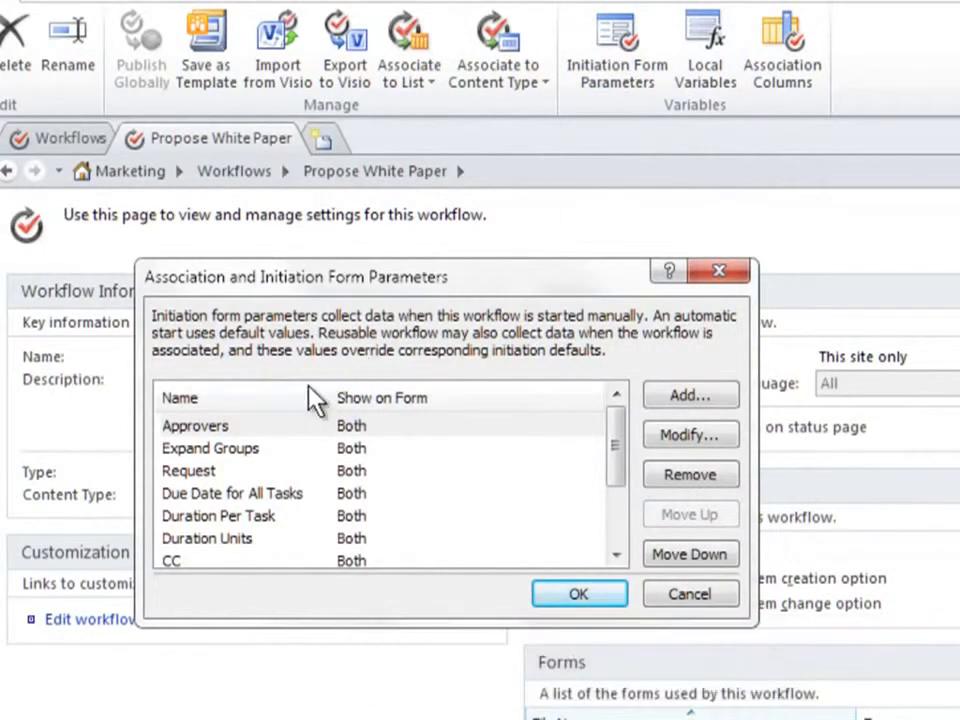
click(271, 433)
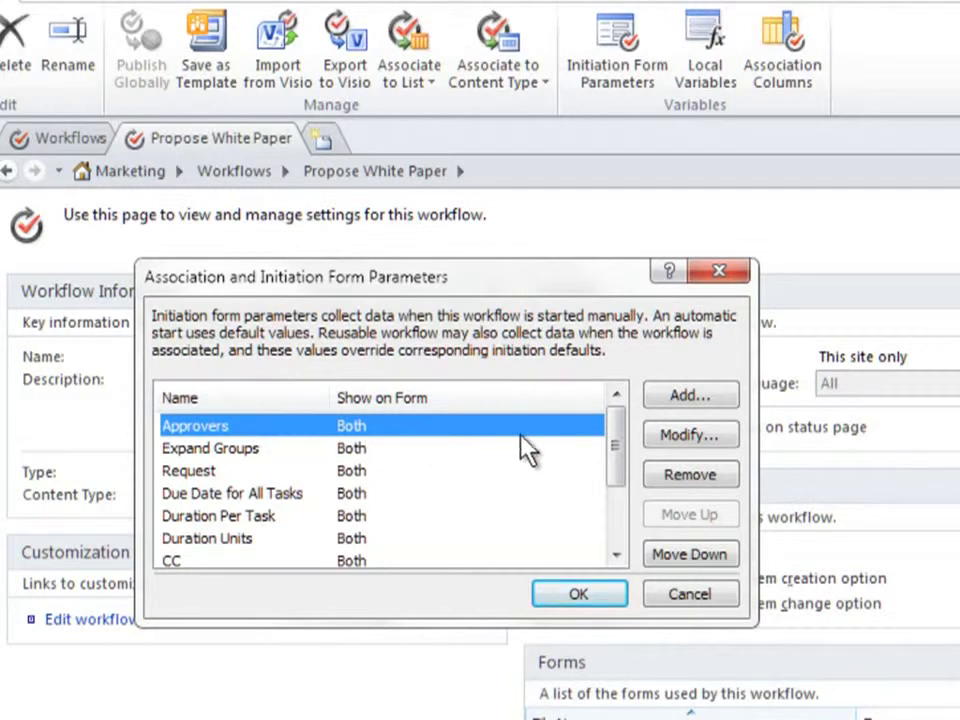
click(664, 440)
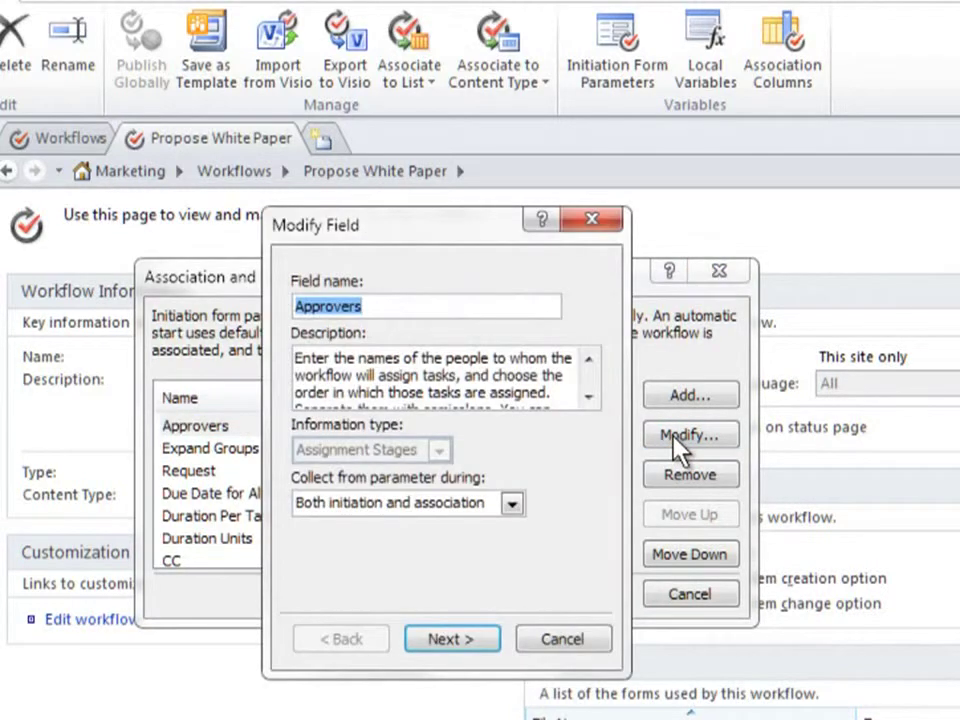
click(513, 505)
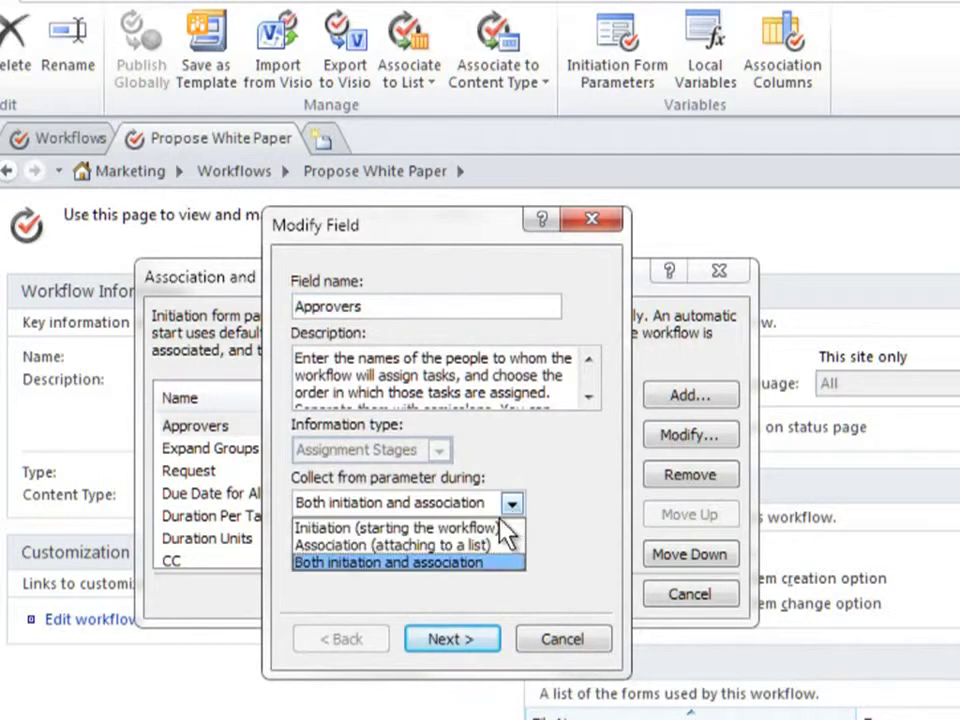
click(447, 548)
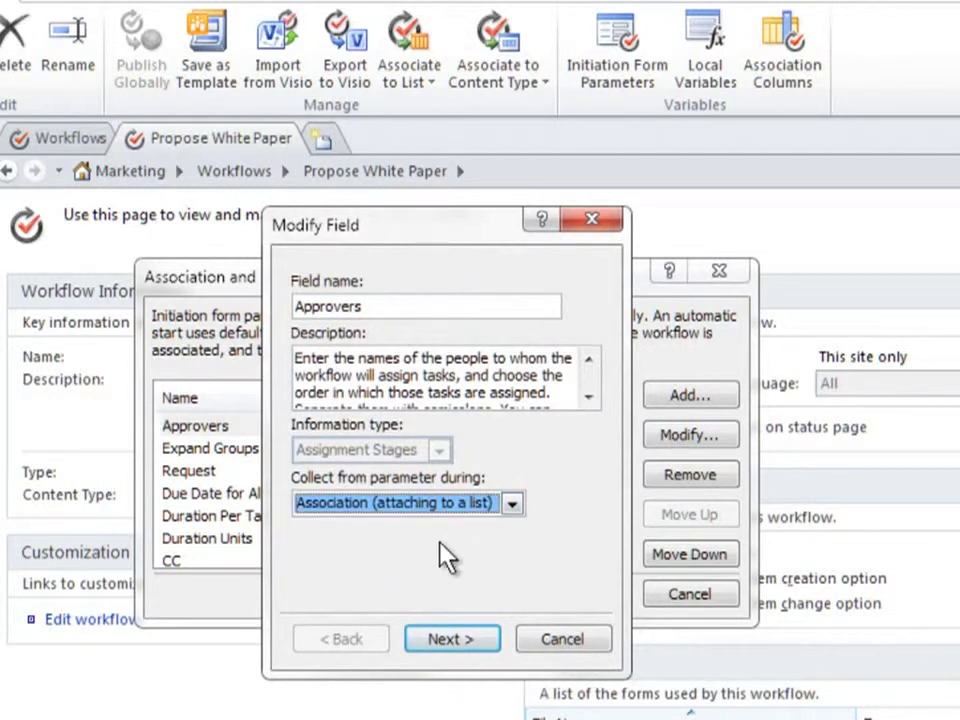
click(478, 644)
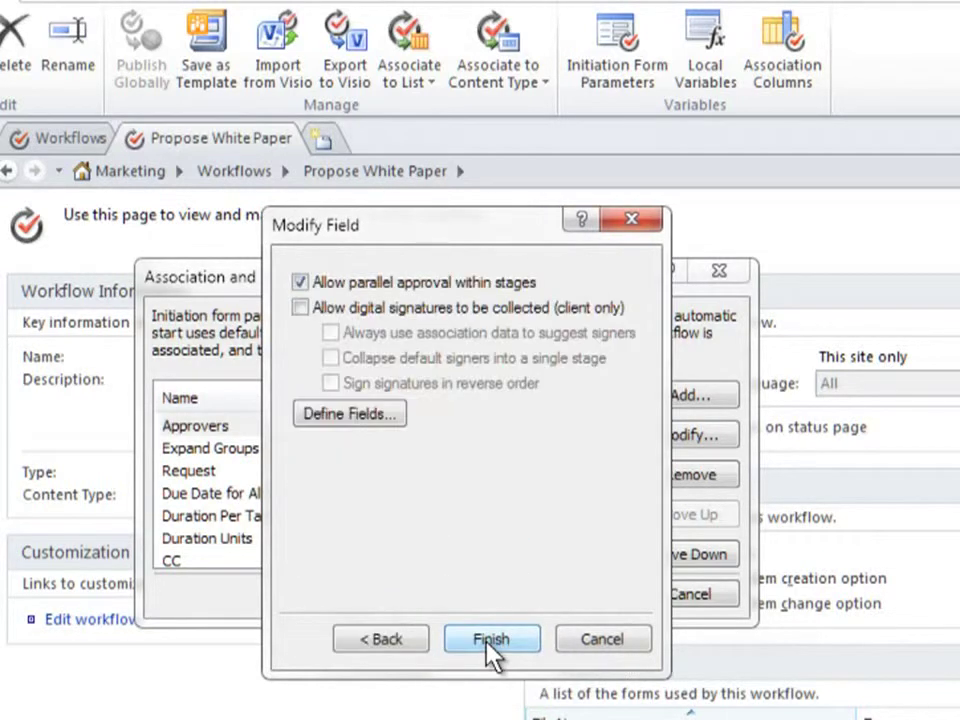
click(490, 640)
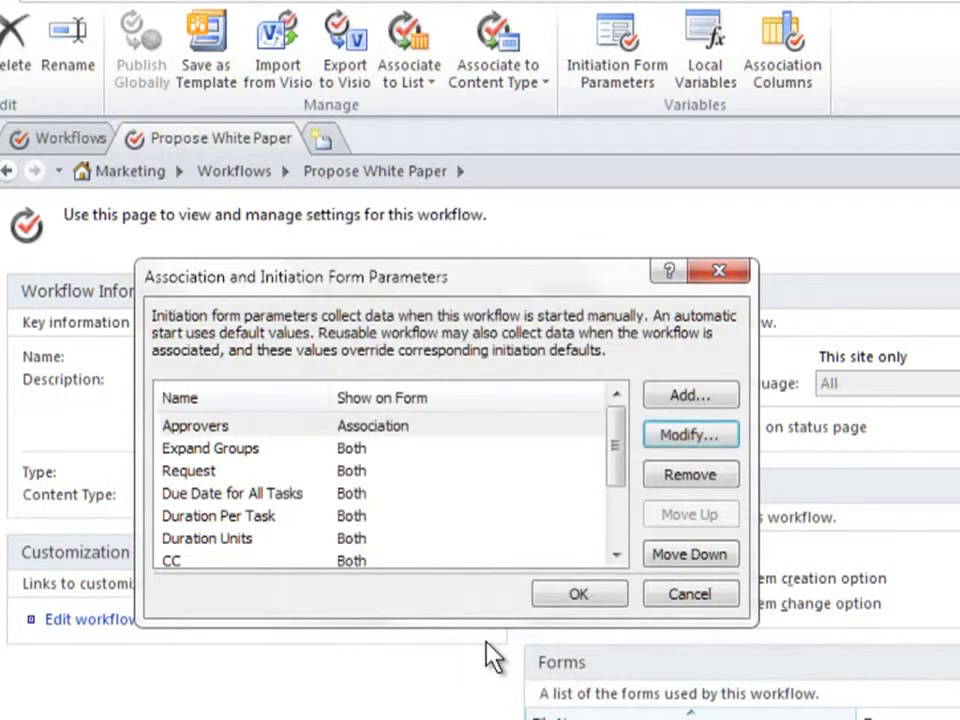
Step: Modify the CC form parameter so it is collected only during Association (attaching to a list)
click(243, 562)
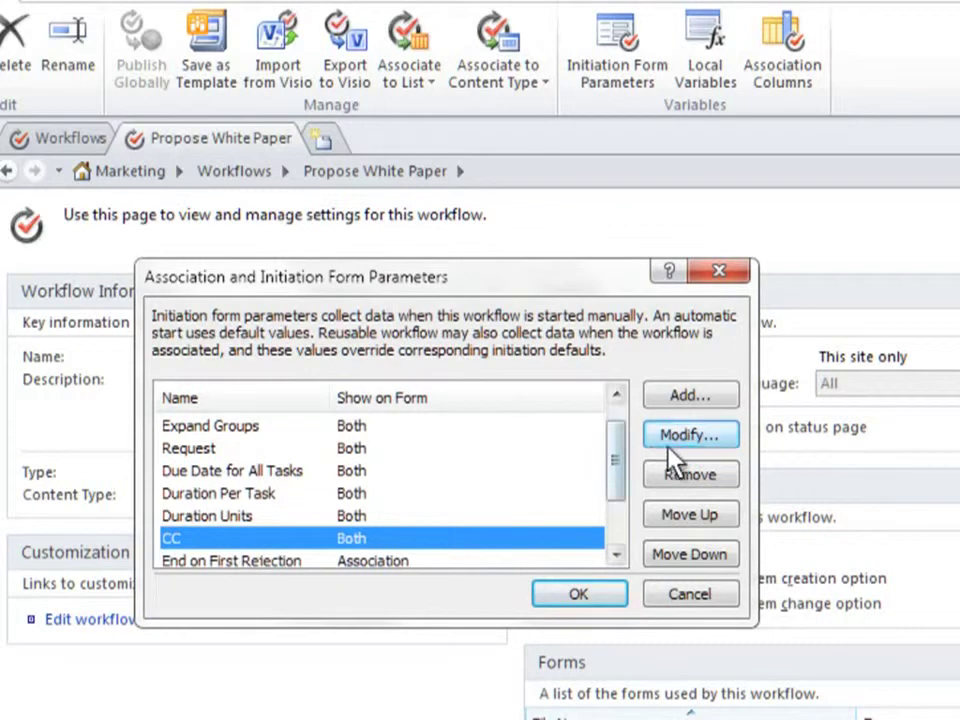
click(703, 440)
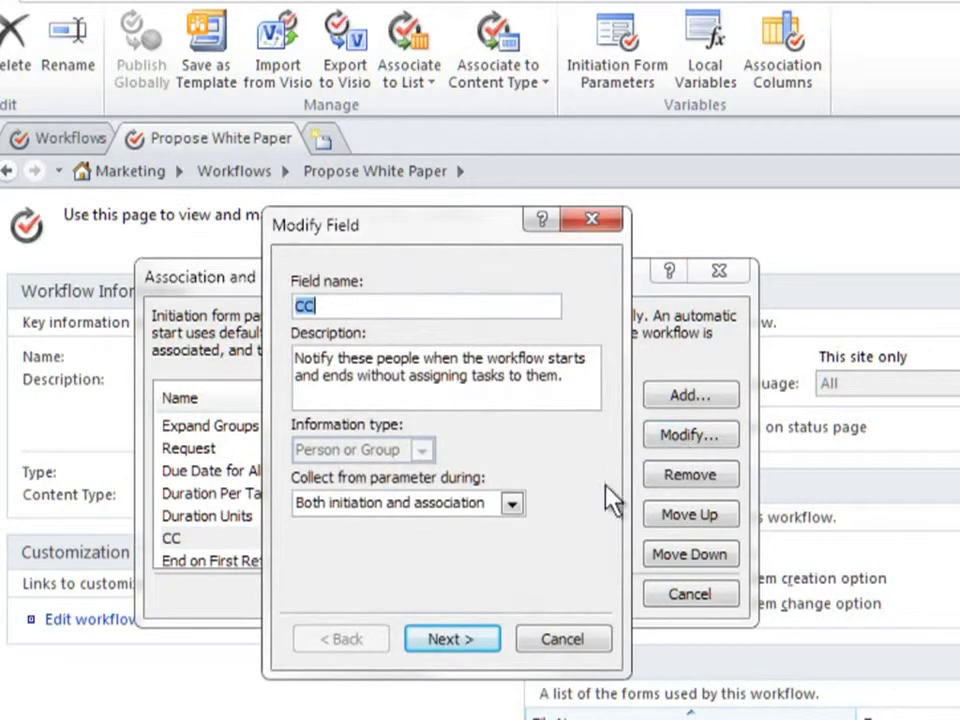
click(518, 510)
click(418, 543)
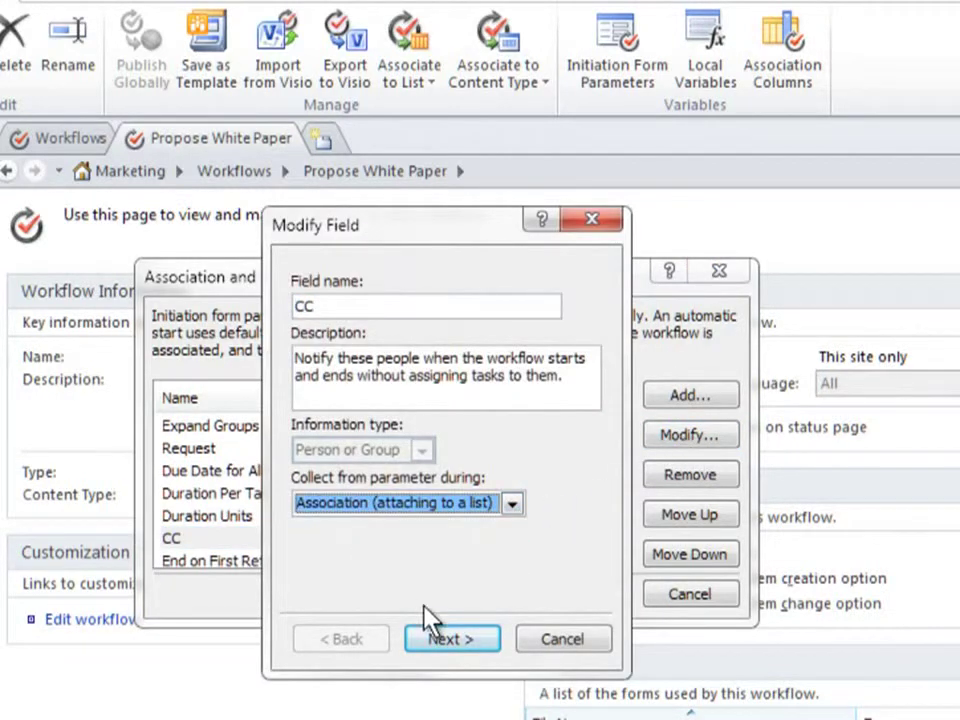
click(483, 640)
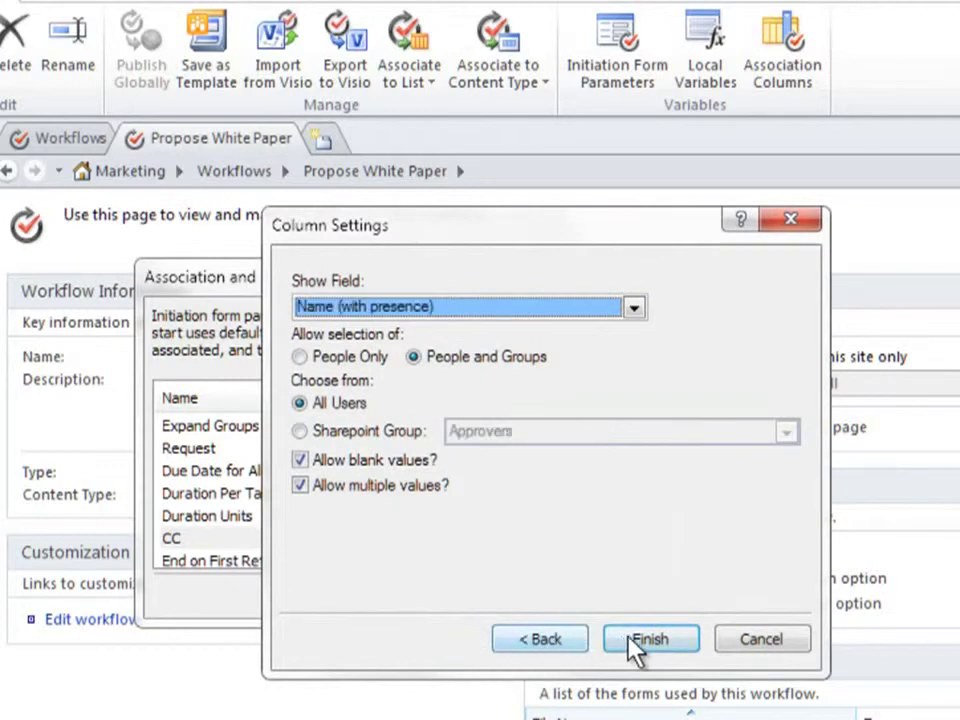
click(660, 643)
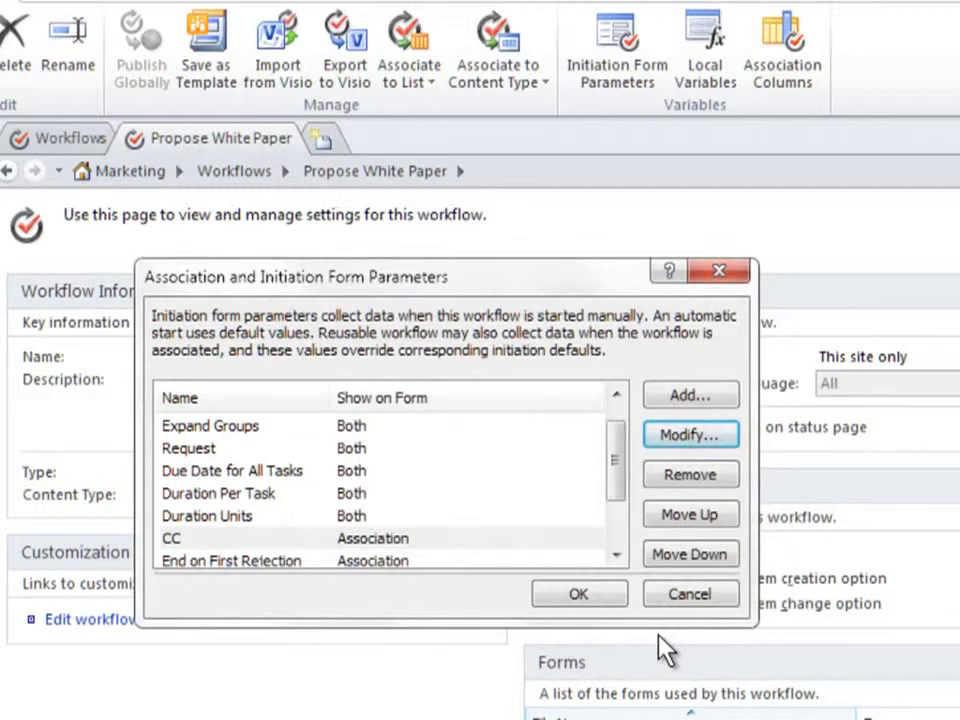
Step: Add a single-line text form parameter White Paper Title, described as "Title of white paper", collected at initiation, with default value "New White Paper"
click(723, 396)
text(White Paper Title)
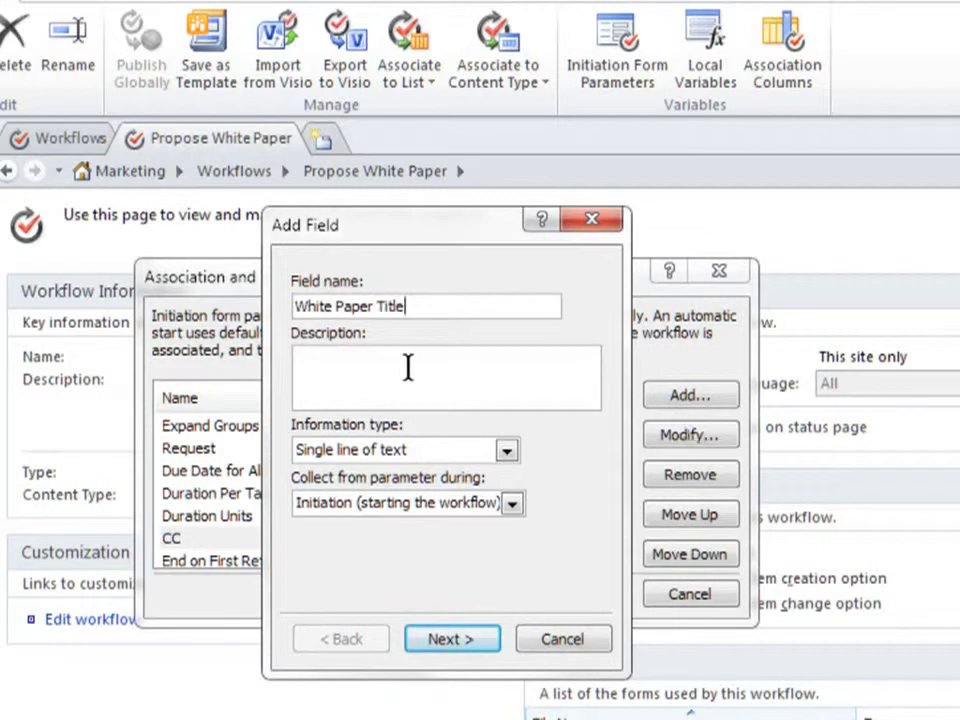
text(Title of white paper)
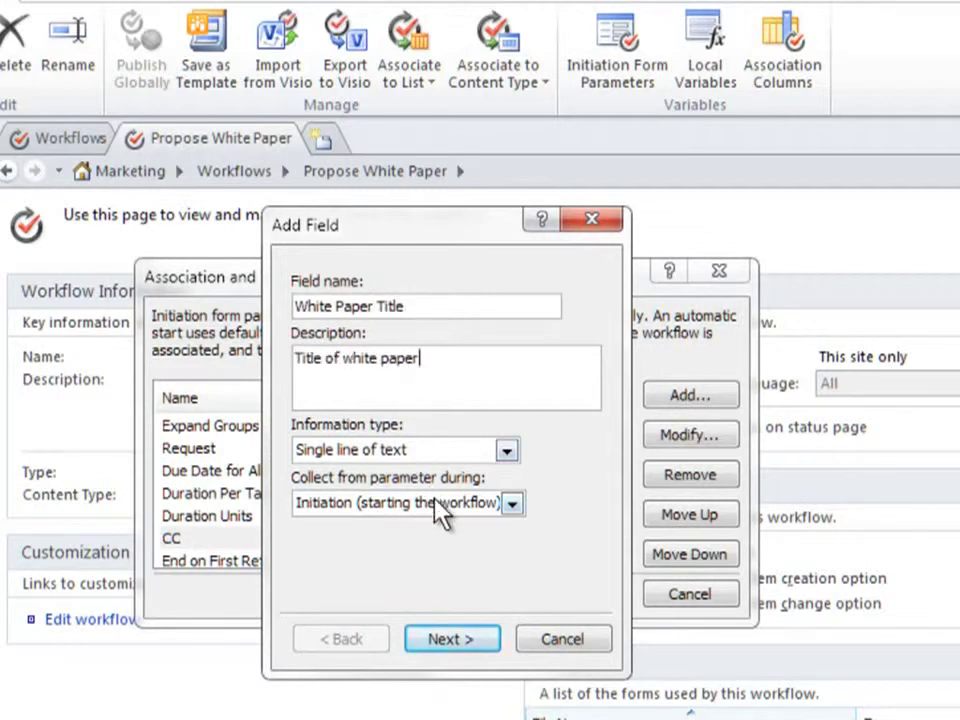
click(511, 503)
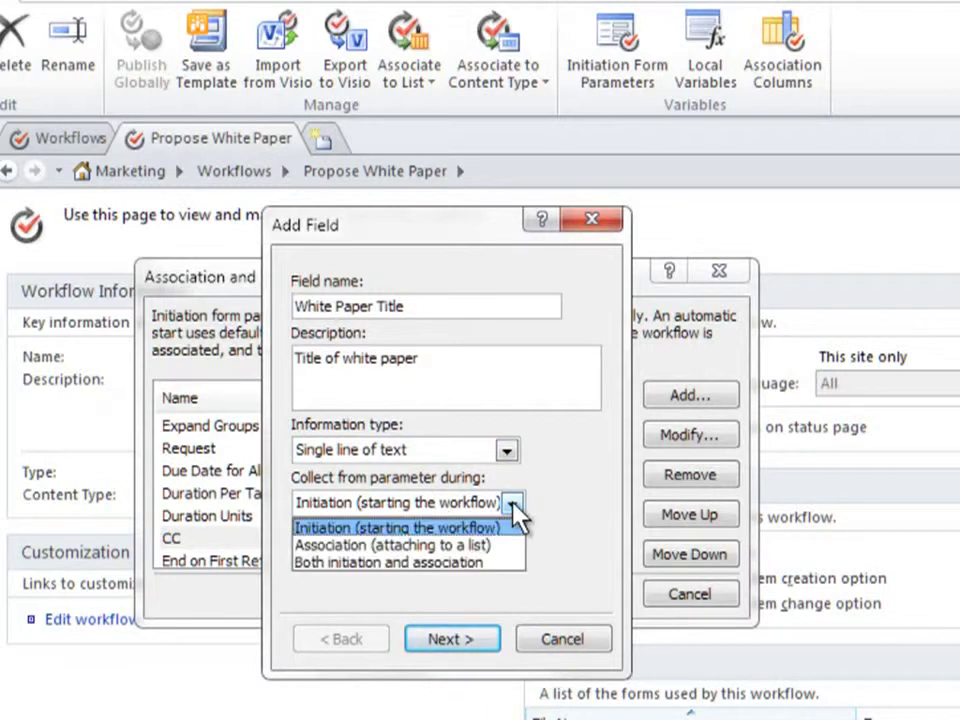
click(514, 504)
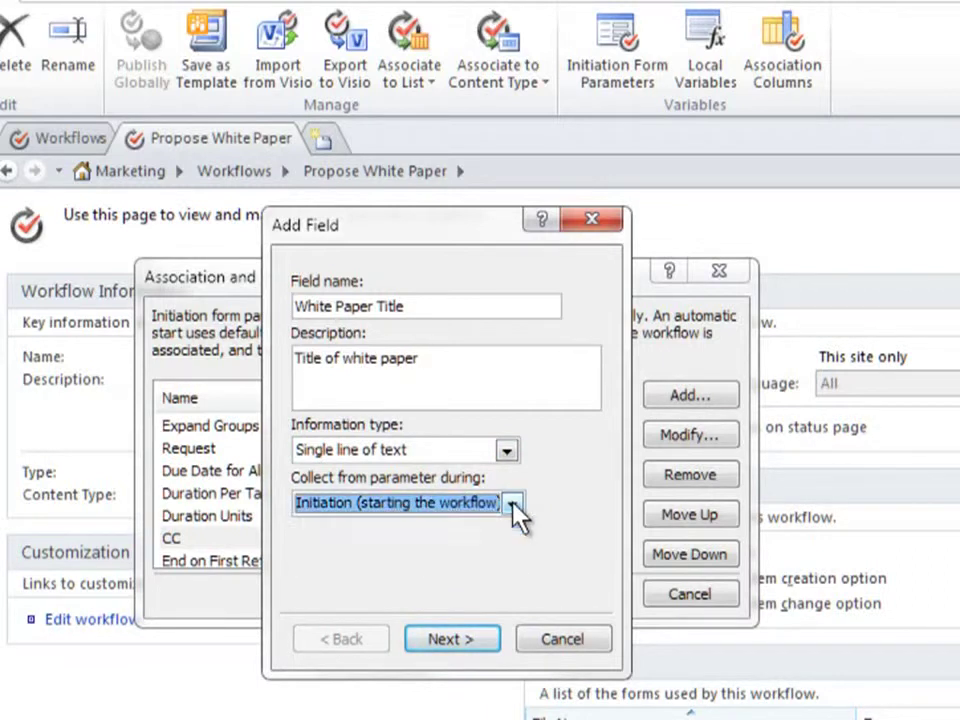
click(480, 640)
text(New White Paper)
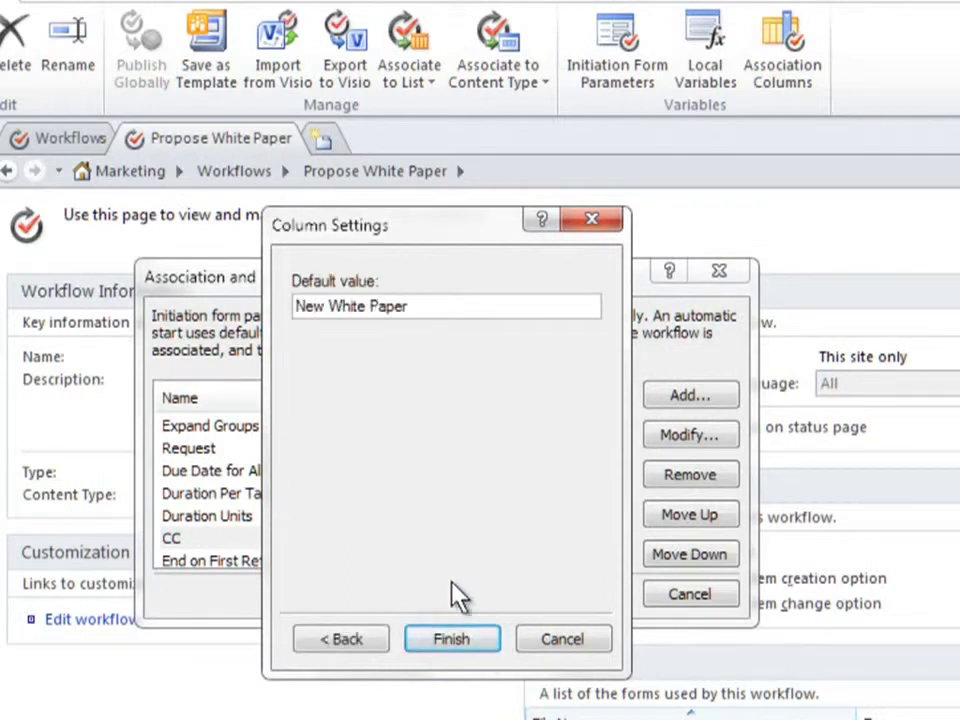
click(468, 642)
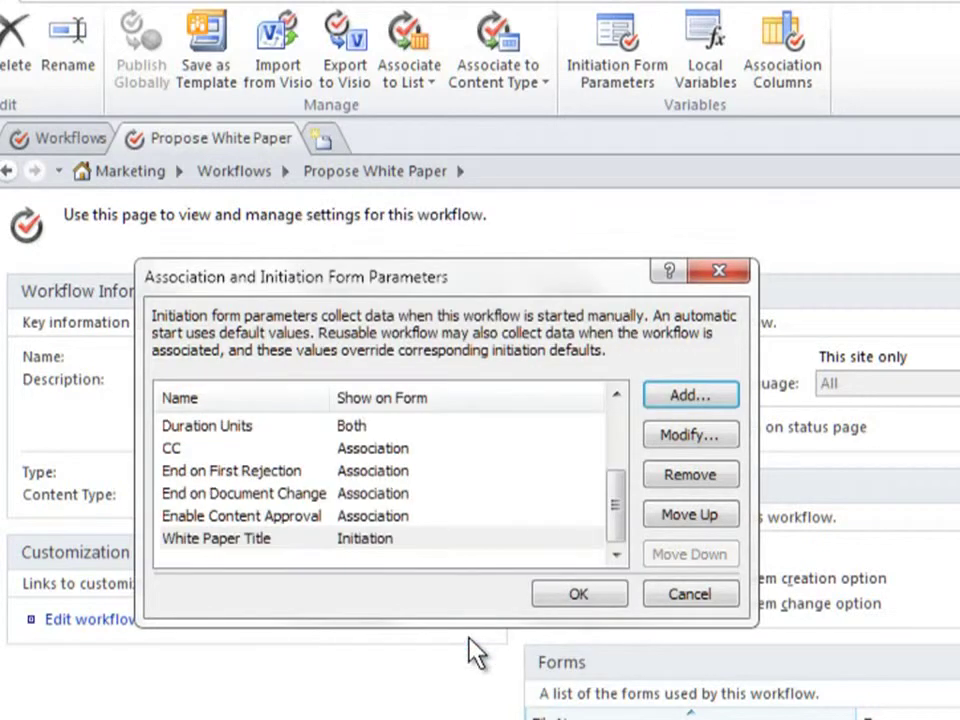
click(587, 541)
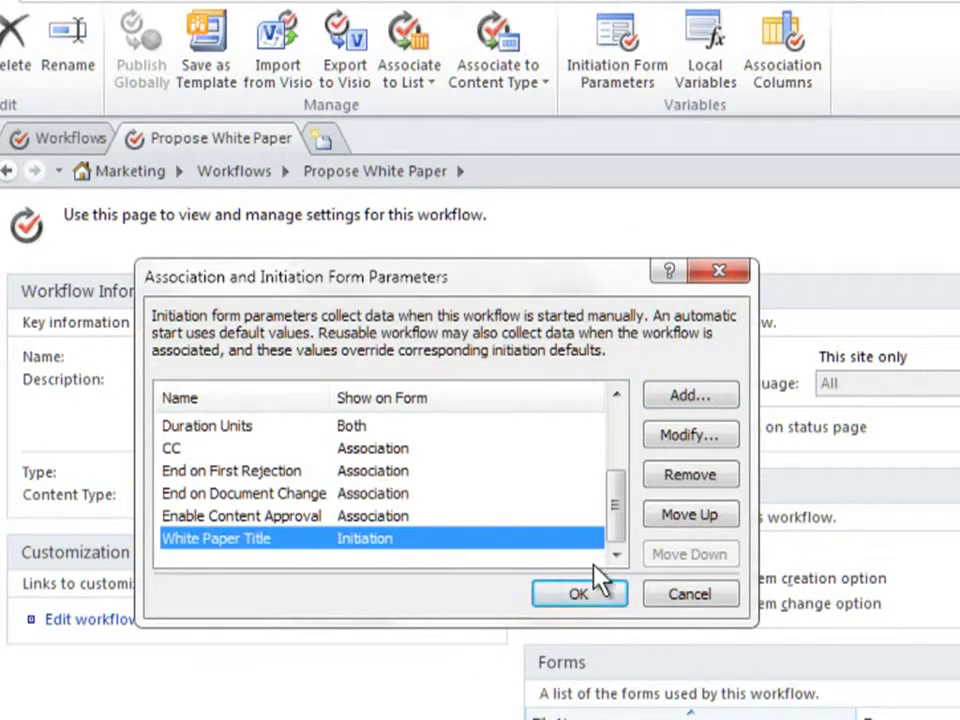
click(603, 596)
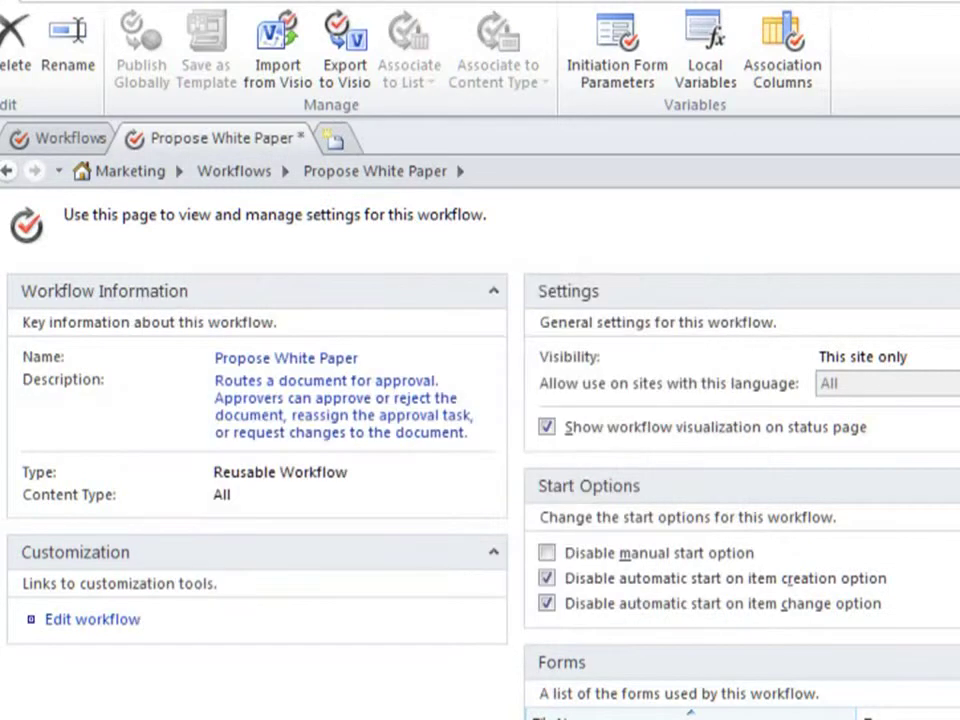
Step: Open the Approval Workflow Task process from the workflow editor and bring up the behavior of a single task
click(104, 621)
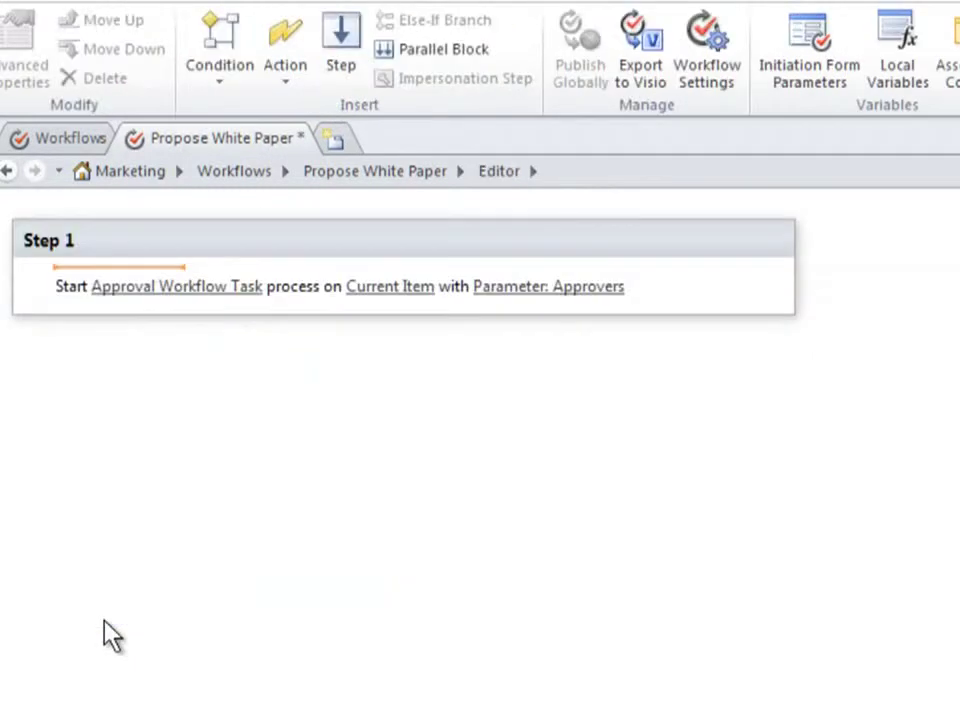
click(210, 288)
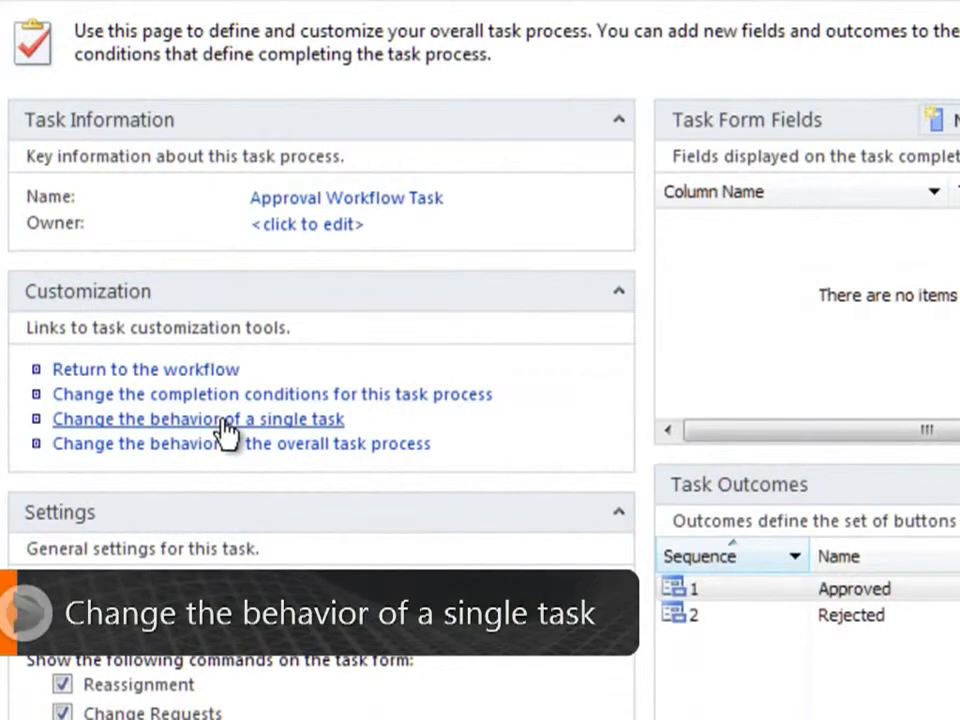
click(224, 420)
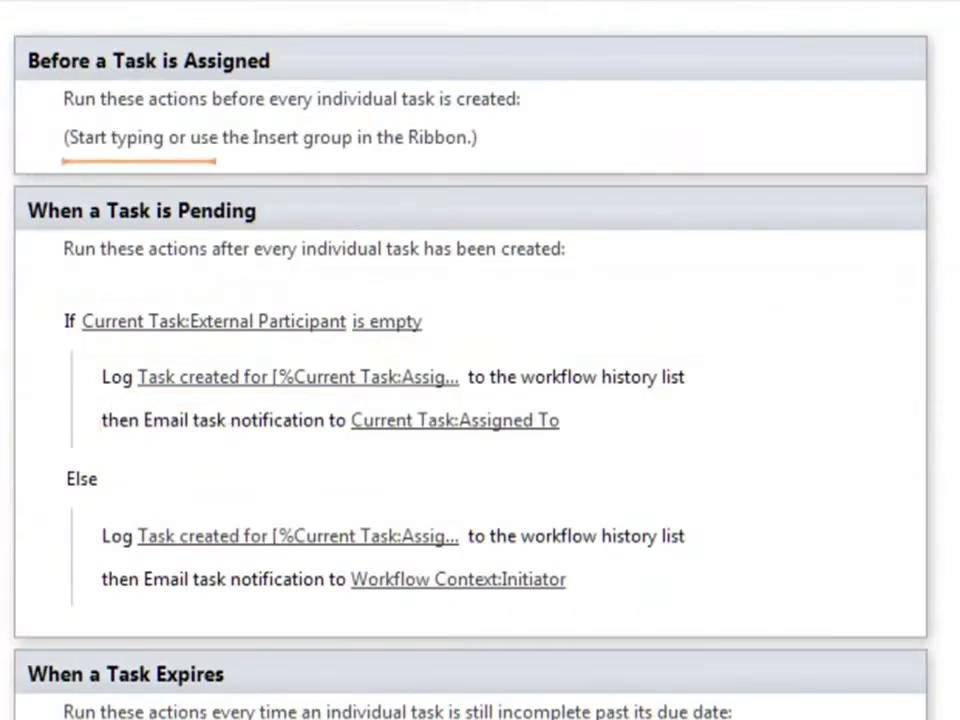
Step: Examine the default actions for when a single task is pending, expires, is deleted and completes
scroll(470, 360, down, 1)
scroll(470, 360, down, 3)
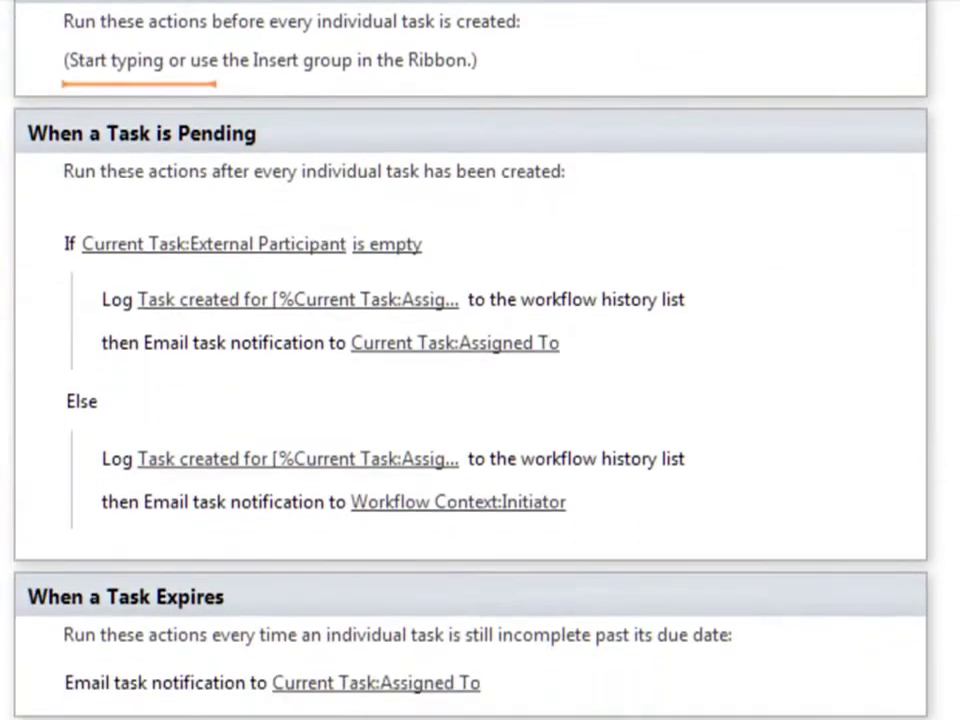
scroll(470, 360, down, 8)
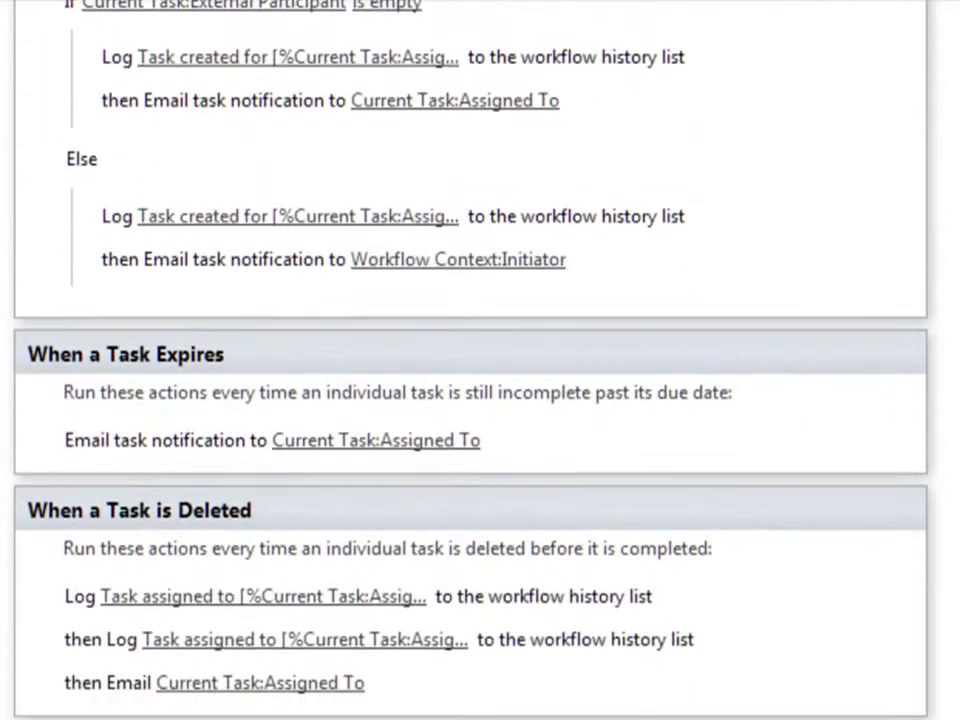
scroll(470, 360, down, 1)
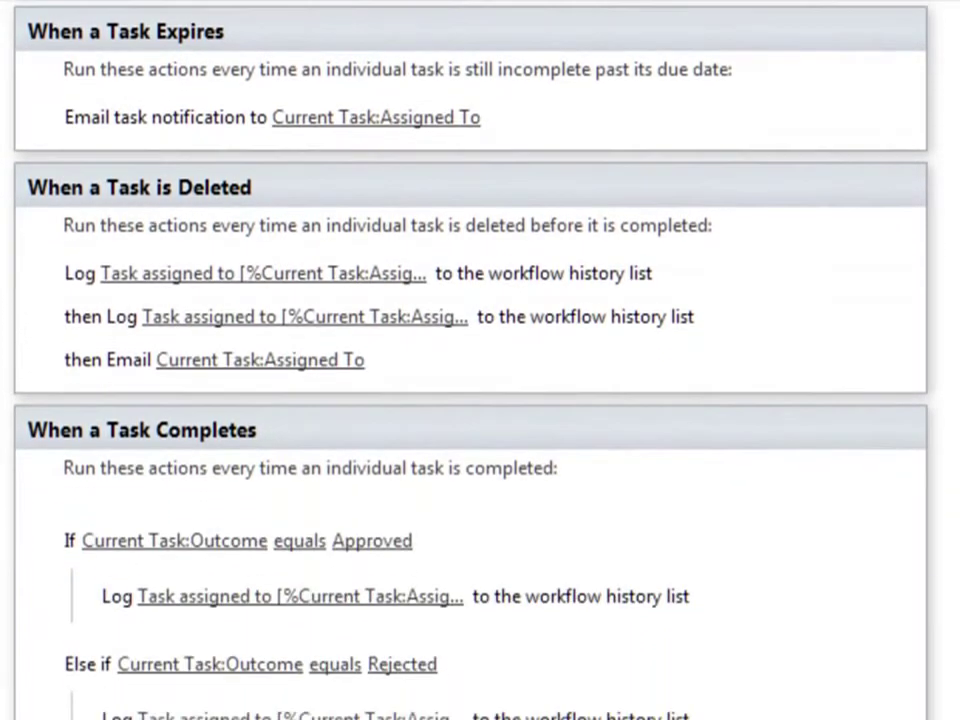
scroll(470, 360, down, 3)
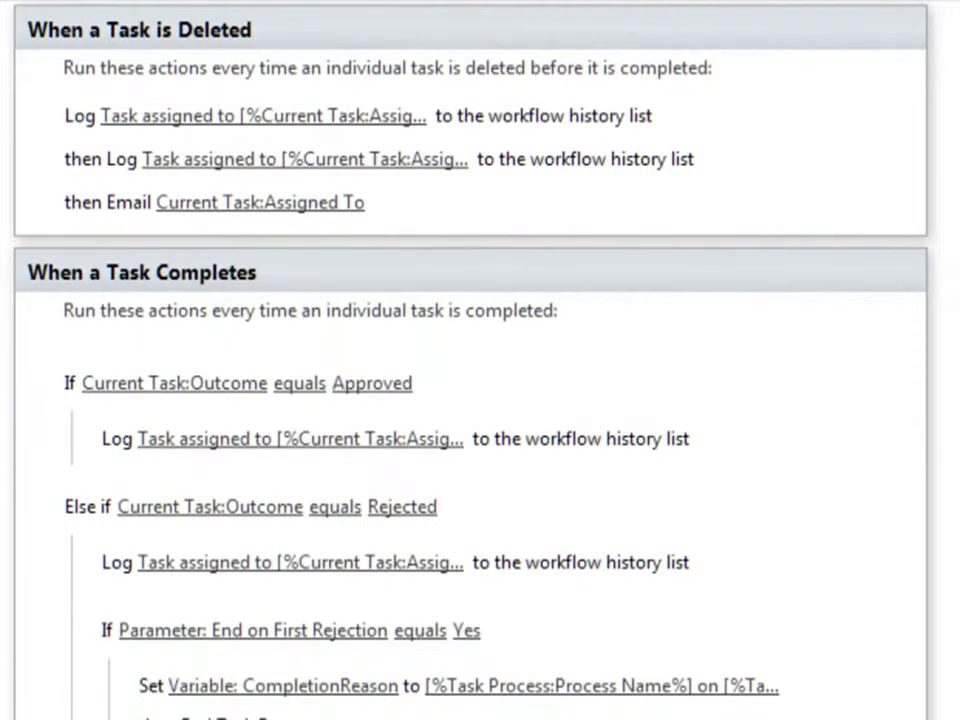
scroll(470, 360, up, 6)
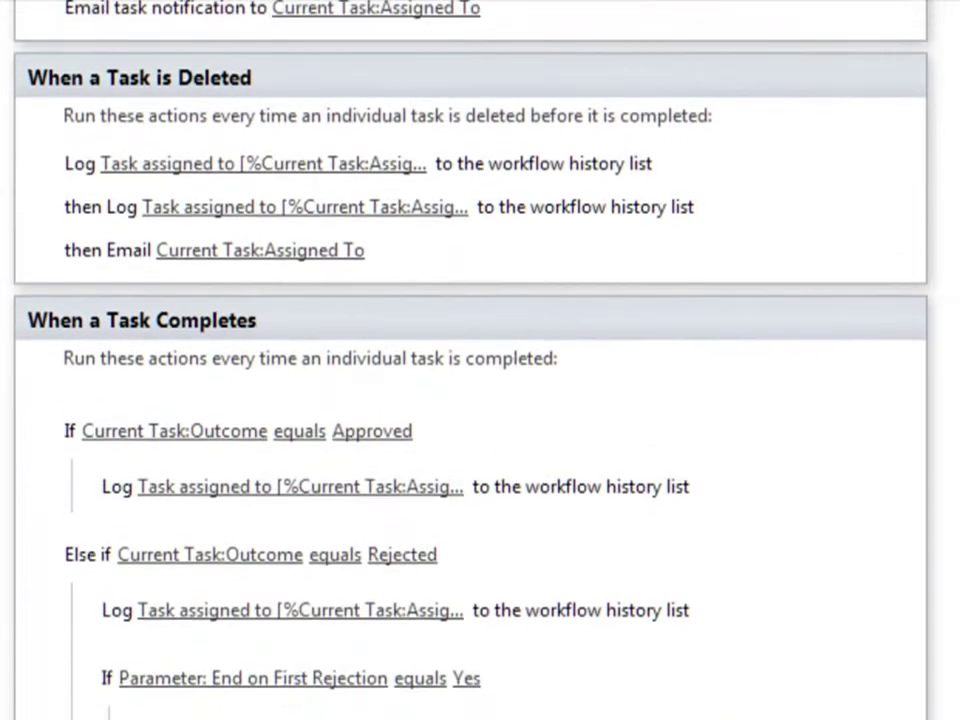
scroll(470, 360, up, 9)
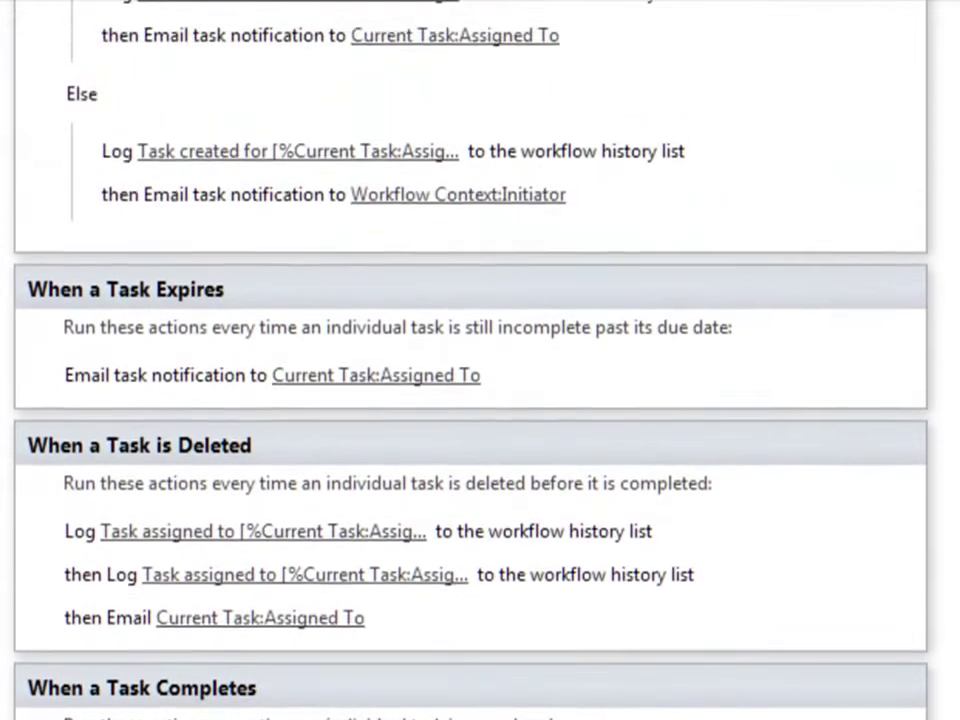
scroll(470, 360, up, 1)
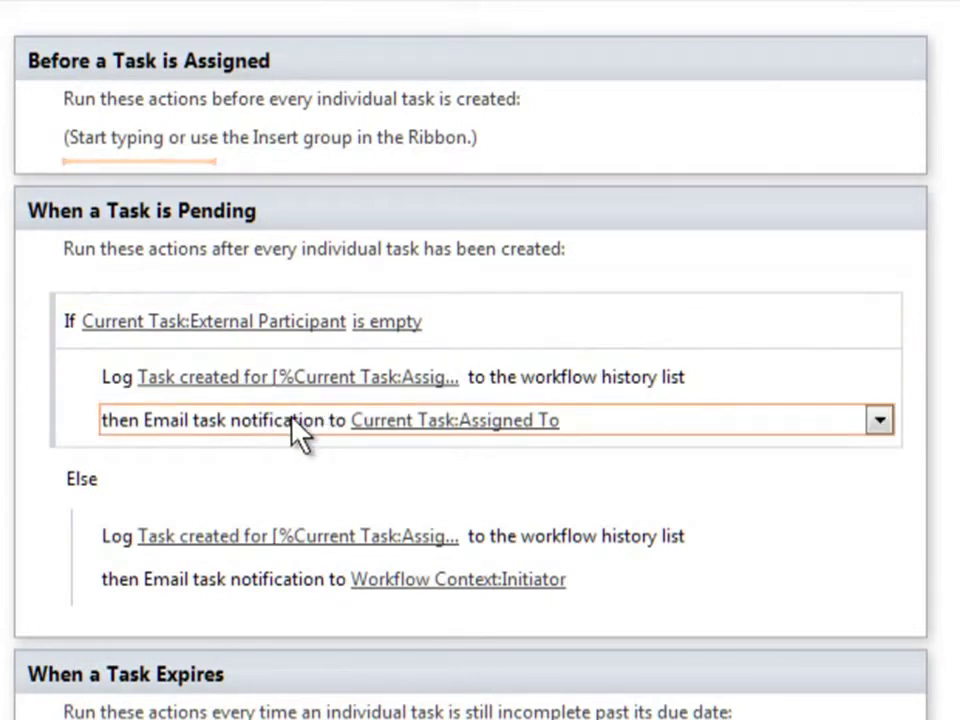
Step: In the pending-task e-mail to Current Task:Assigned To, replace the closing parenthetical note with a new line "4. If you have any difficulties, please contact ."
click(410, 428)
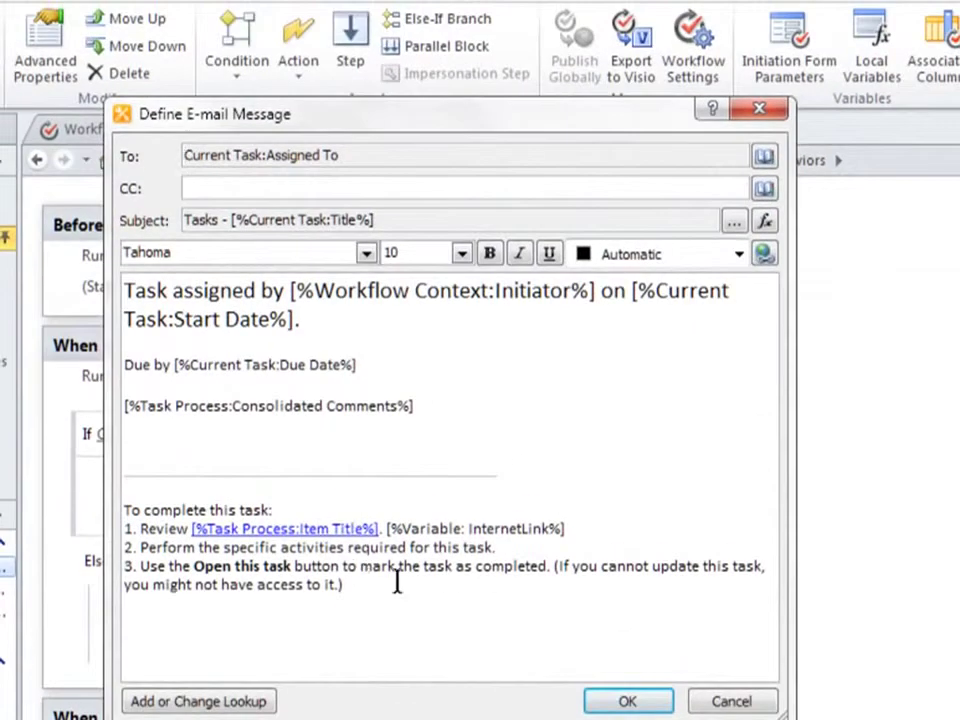
click(551, 568)
key(ctrl+shift+End)
key(Delete)
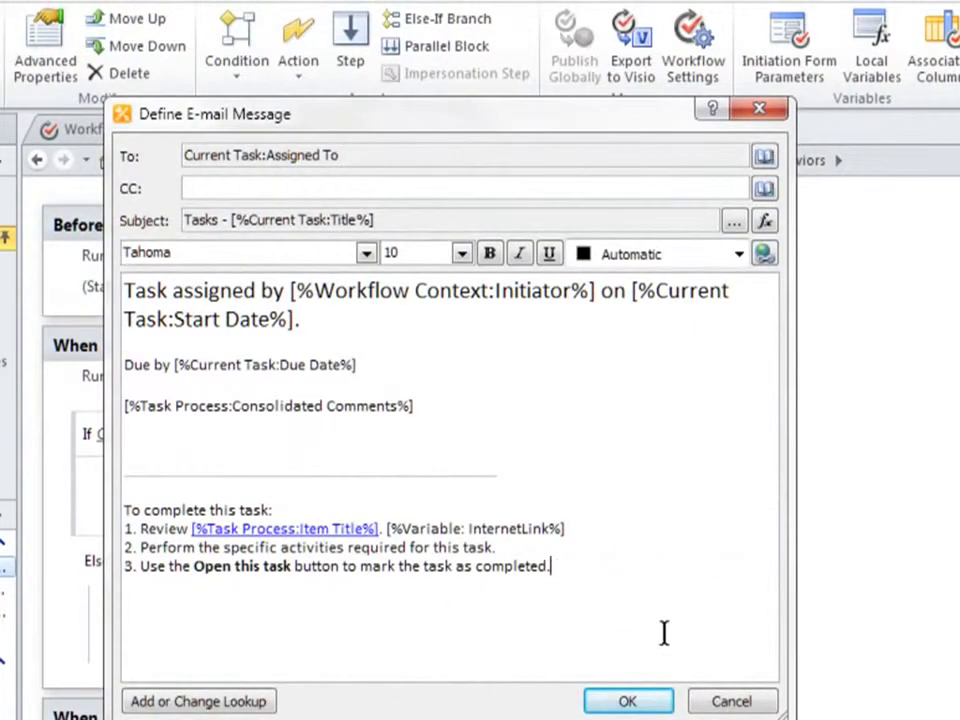
text(4. If you have any difficulties, please contact.)
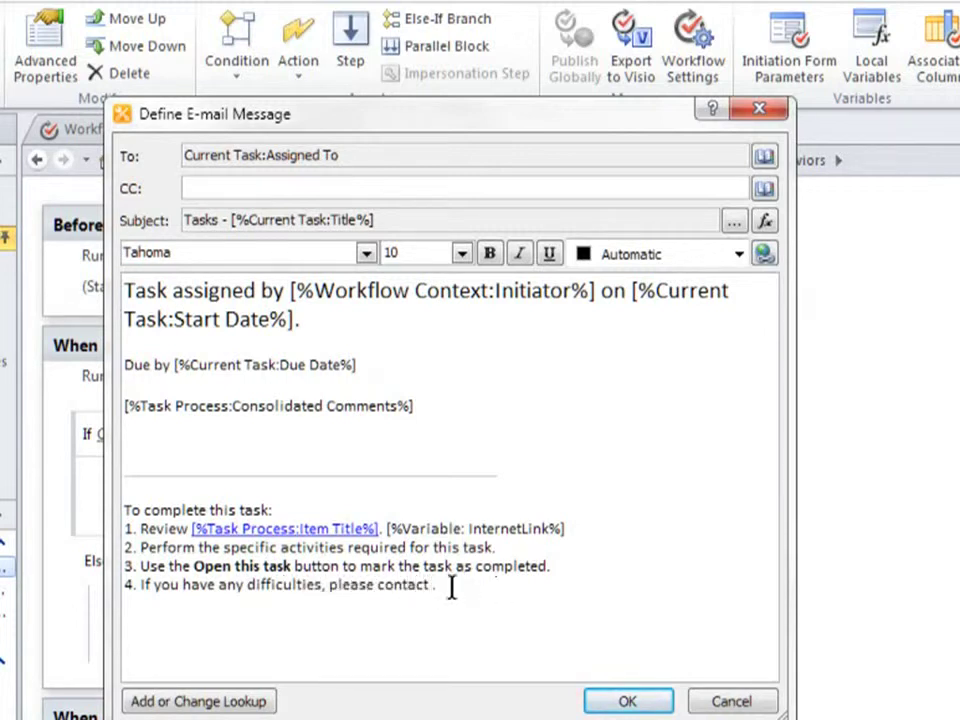
Step: Insert a Workflow Context lookup for Associator, returned as Email Address, after "please contact" and save the e-mail message
click(200, 701)
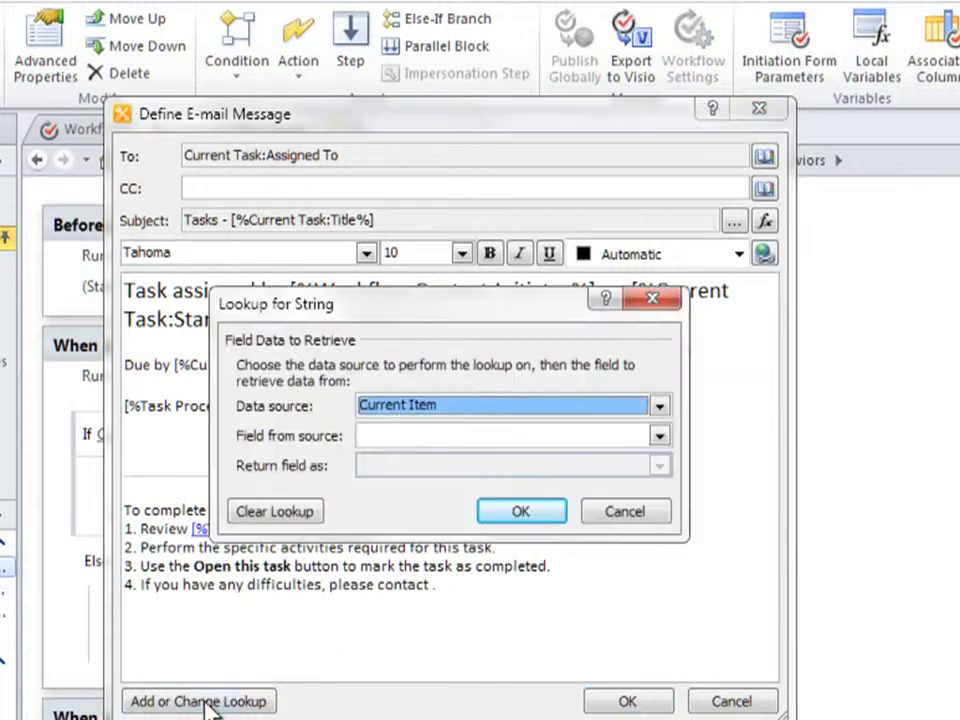
click(540, 414)
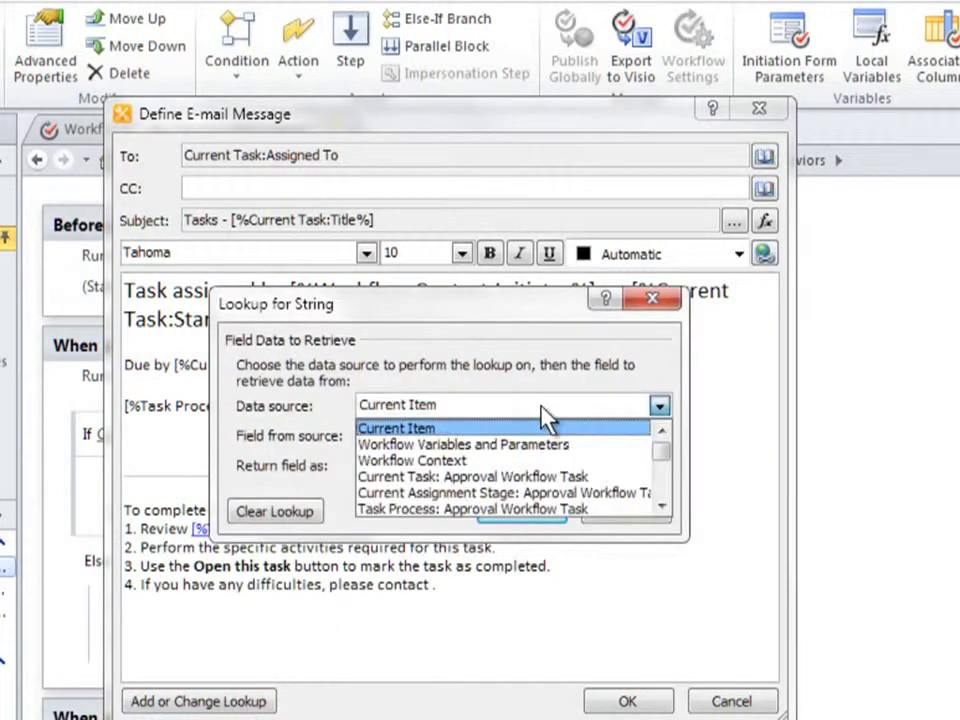
click(444, 466)
click(498, 438)
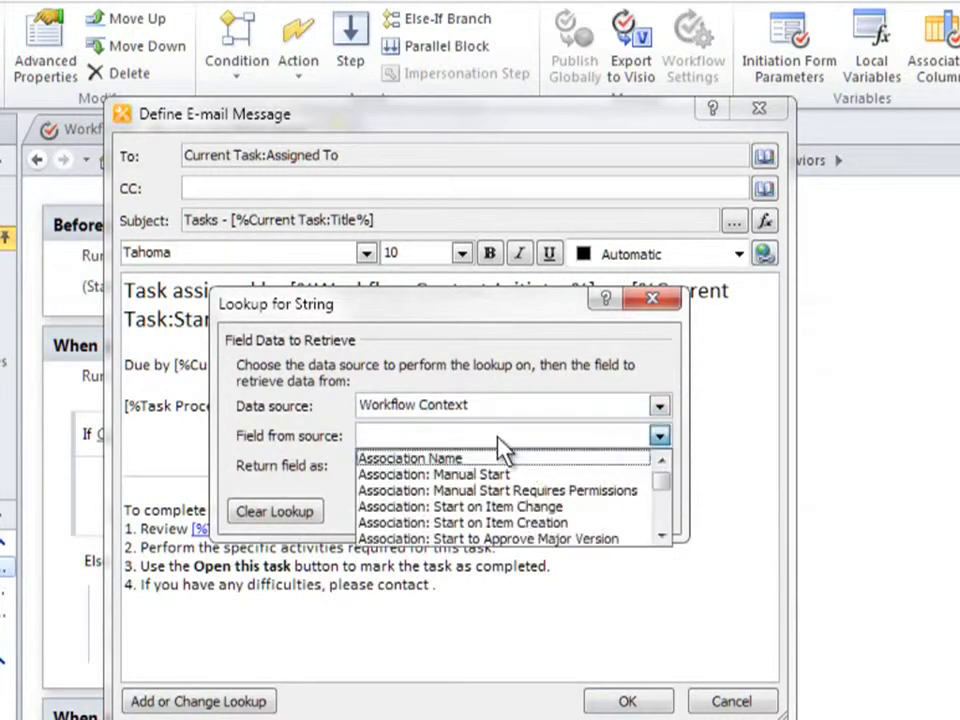
click(660, 536)
click(660, 536)
click(660, 536)
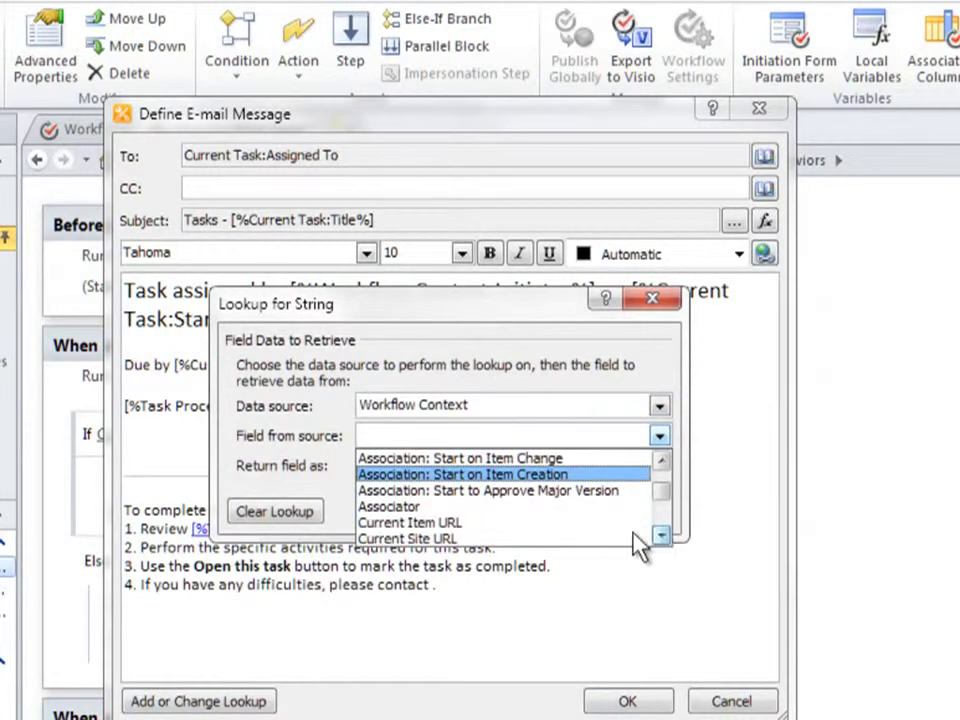
click(414, 510)
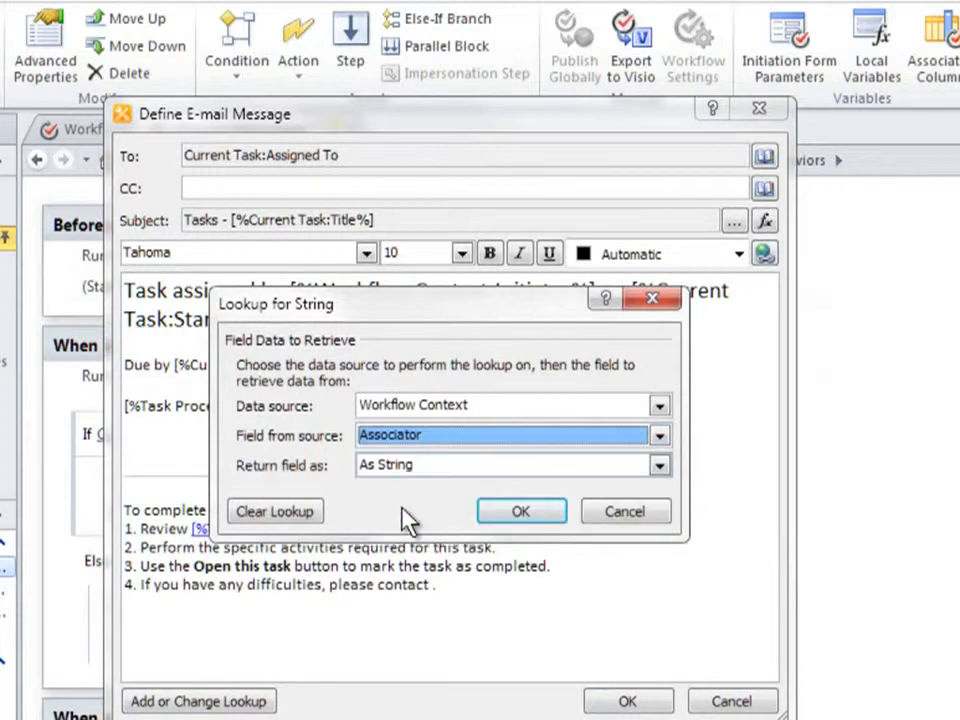
click(507, 467)
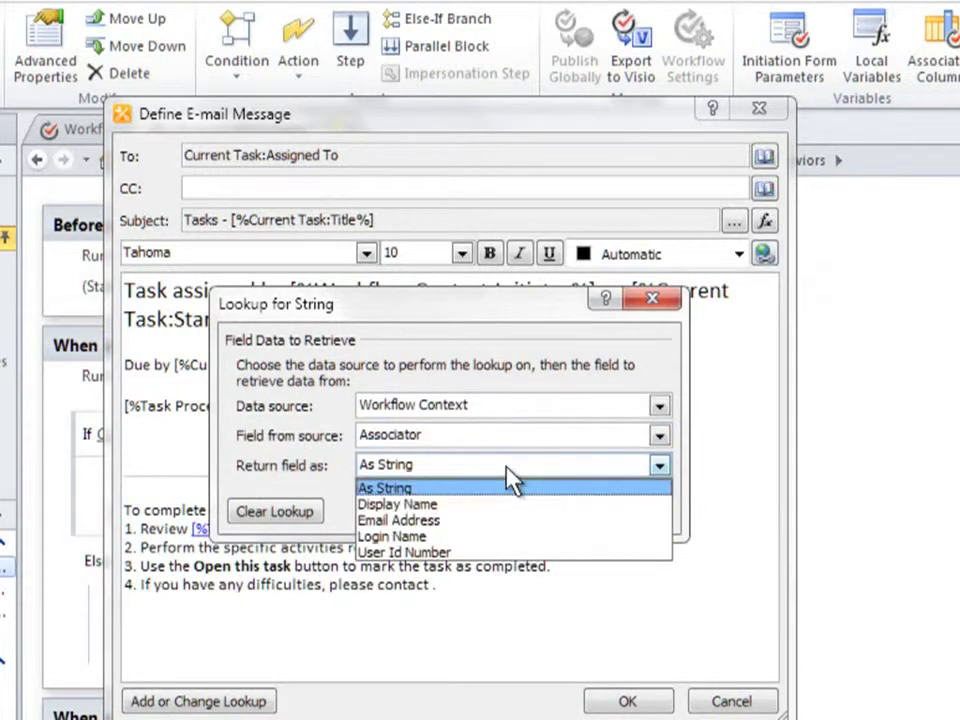
click(413, 521)
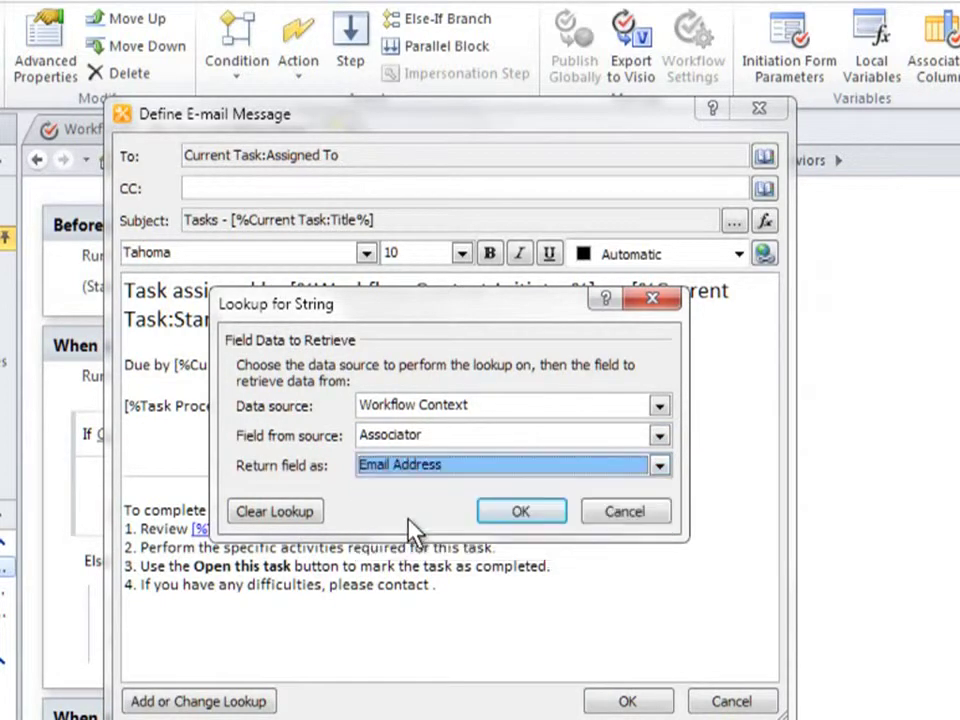
click(521, 511)
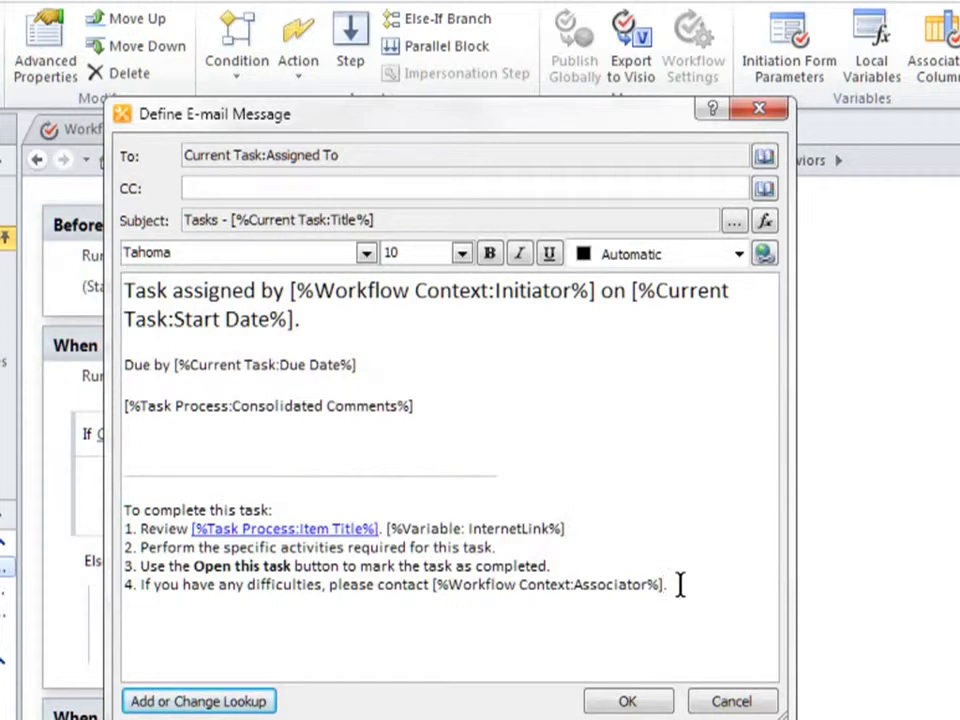
click(647, 705)
Step: Add an Escalate Task action after the e-mail notification in the When a Task Expires section
scroll(400, 420, down, 3)
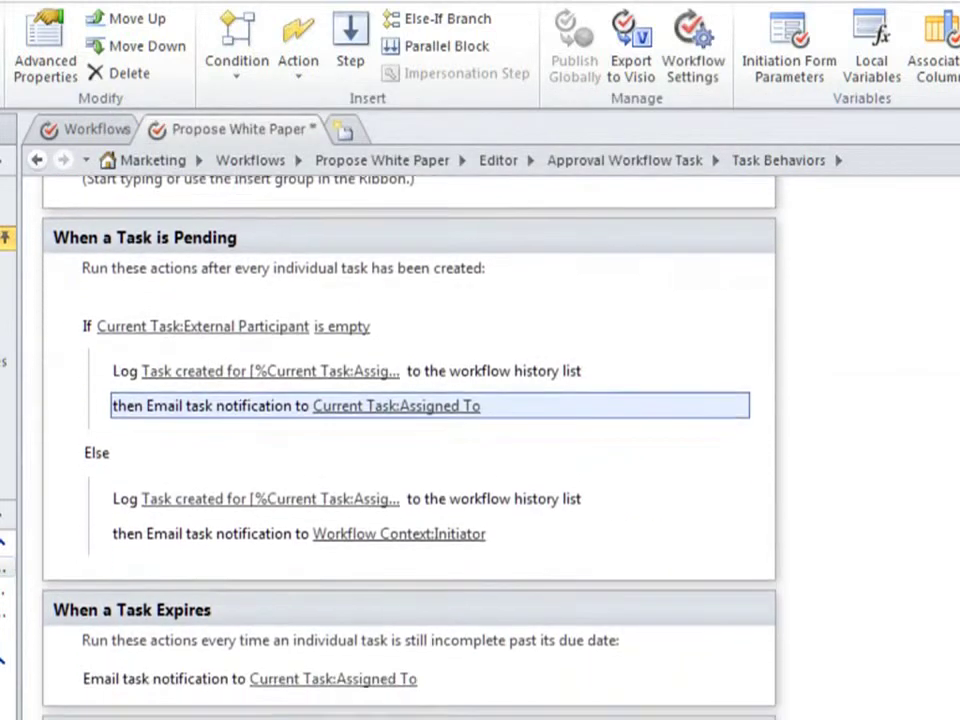
scroll(400, 420, down, 6)
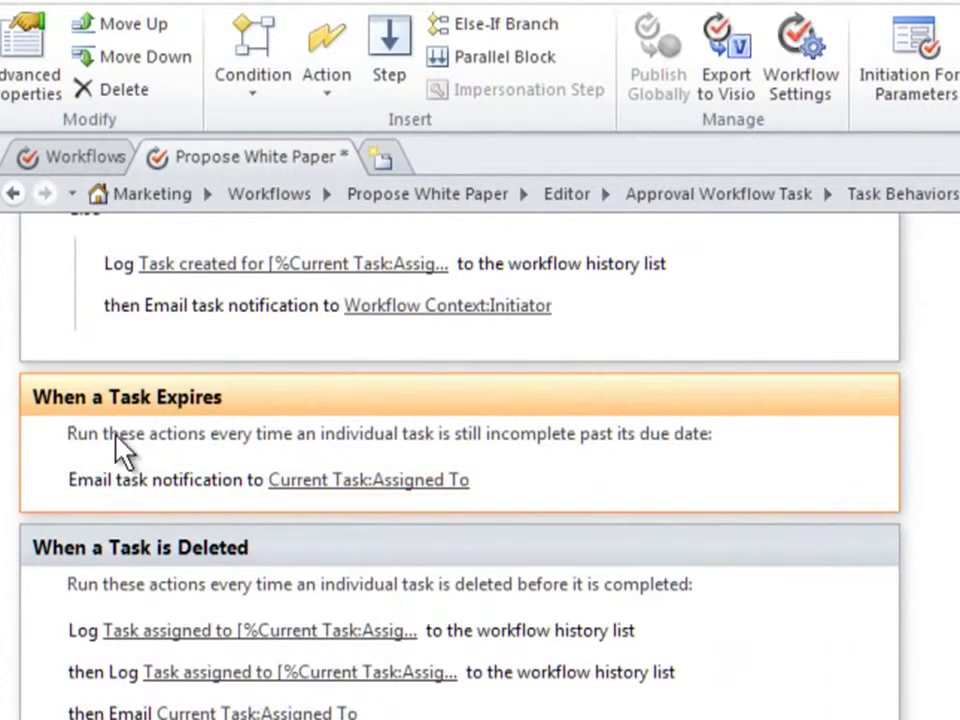
click(97, 512)
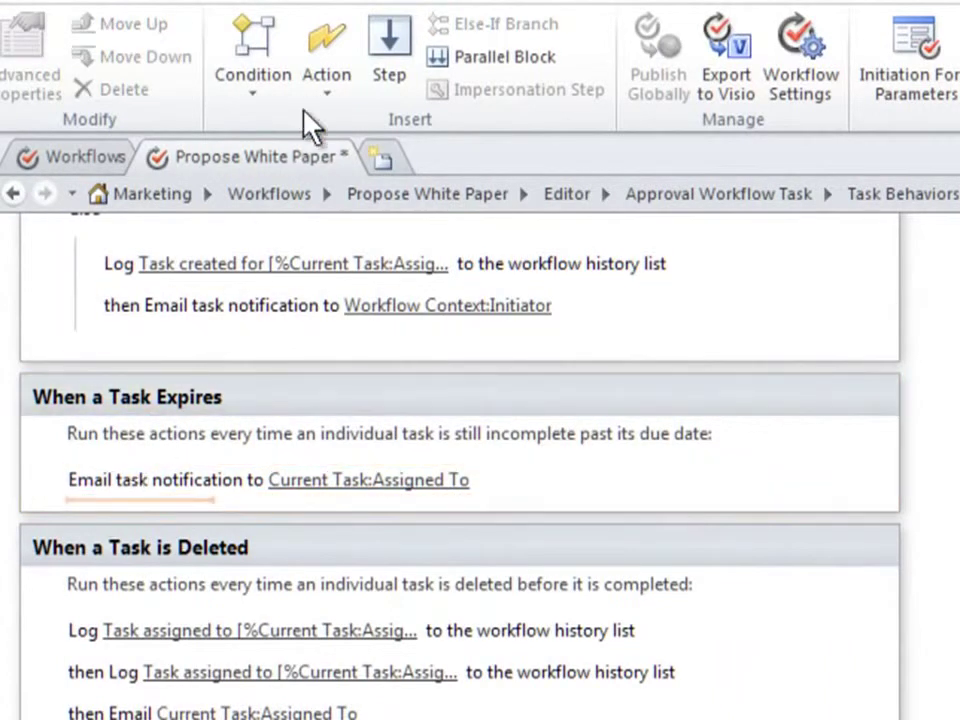
click(333, 98)
drag(753, 292, 757, 440)
drag(750, 456, 518, 718)
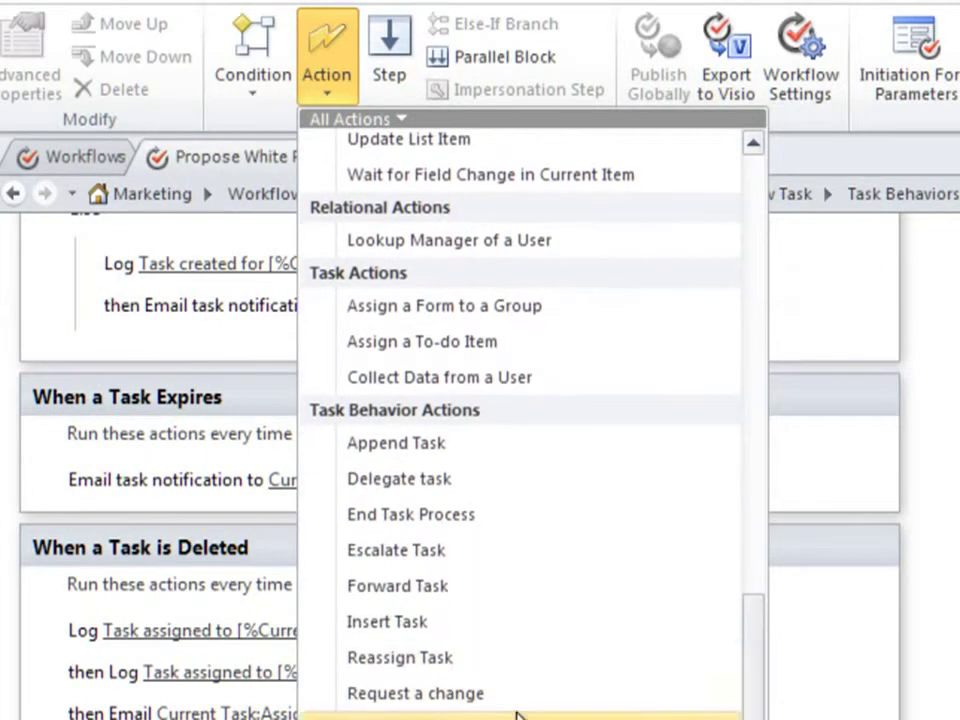
click(402, 551)
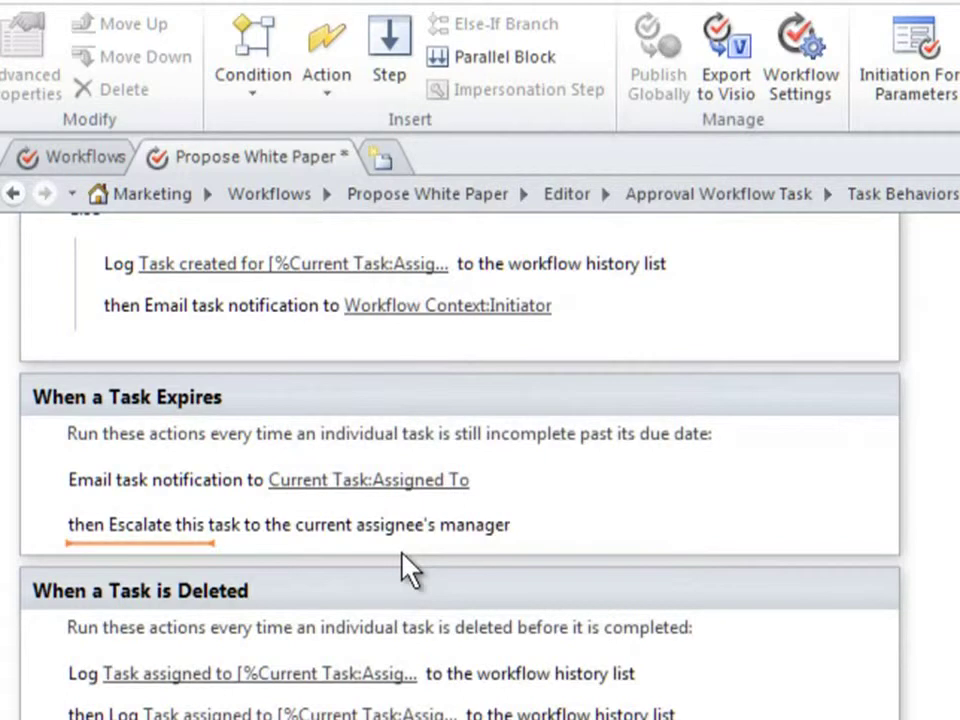
click(272, 527)
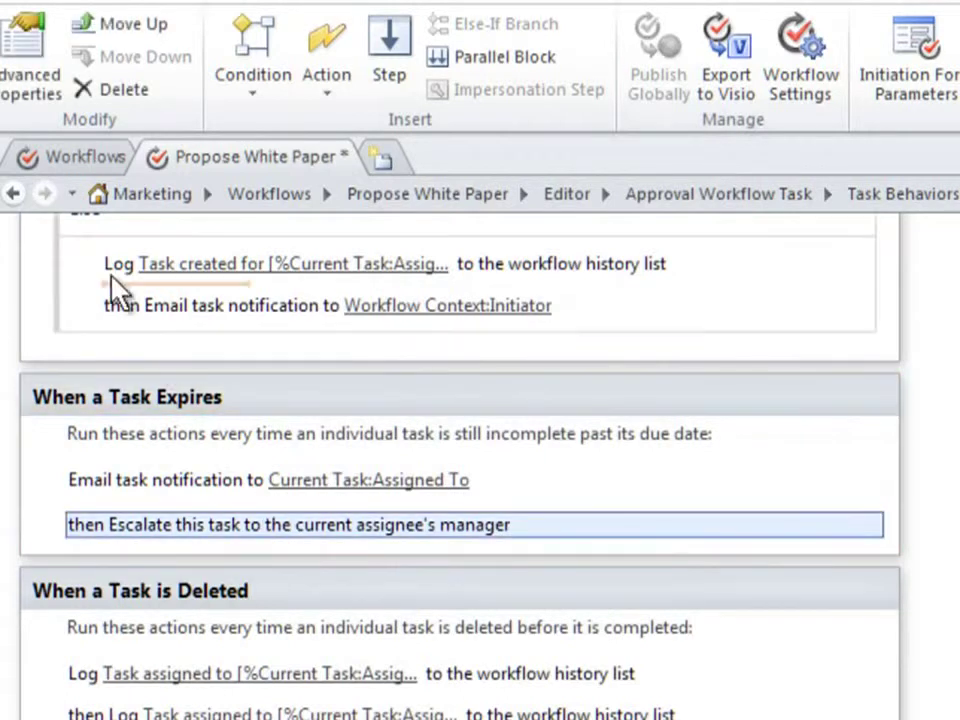
Step: In the task process completion conditions, make the Number of Approved condition check Percentage of Approved from Task Process Results: Approval Workflow Task instead
click(15, 193)
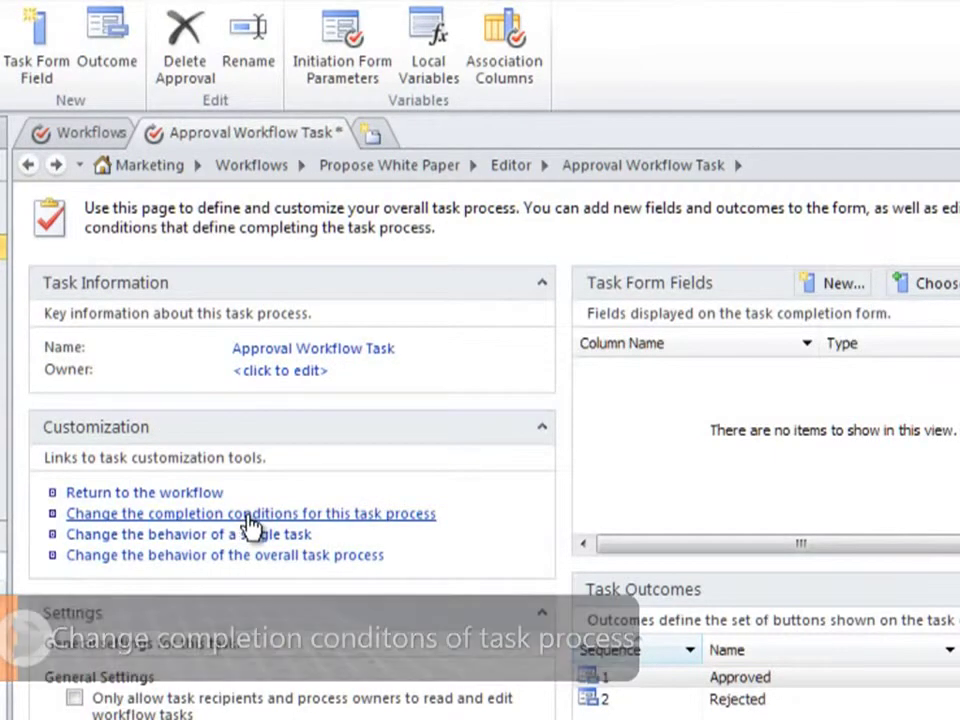
click(247, 515)
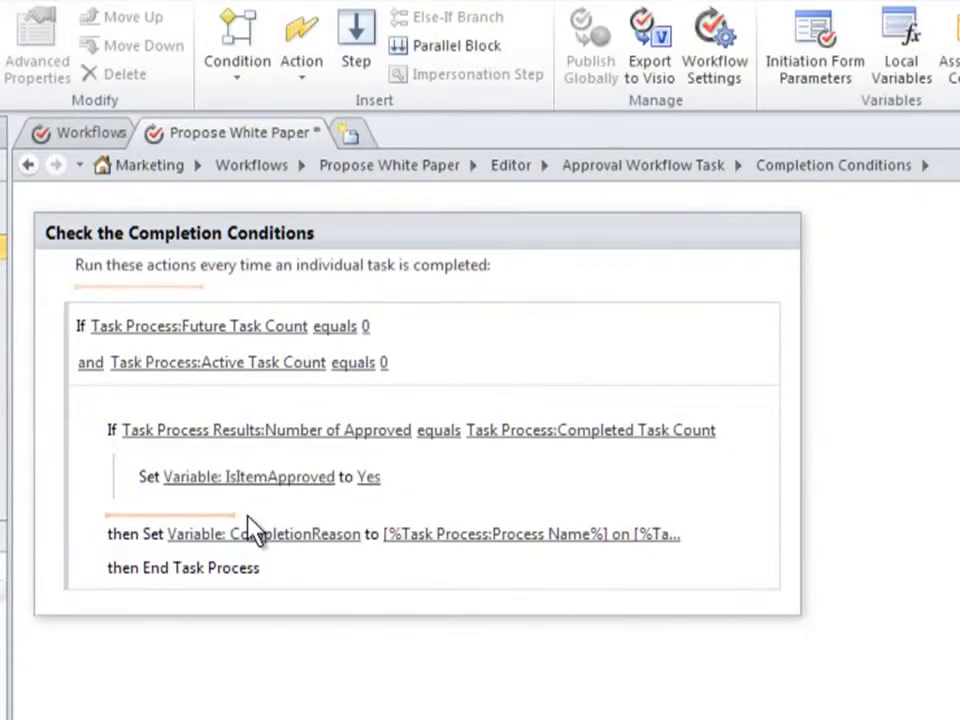
click(366, 434)
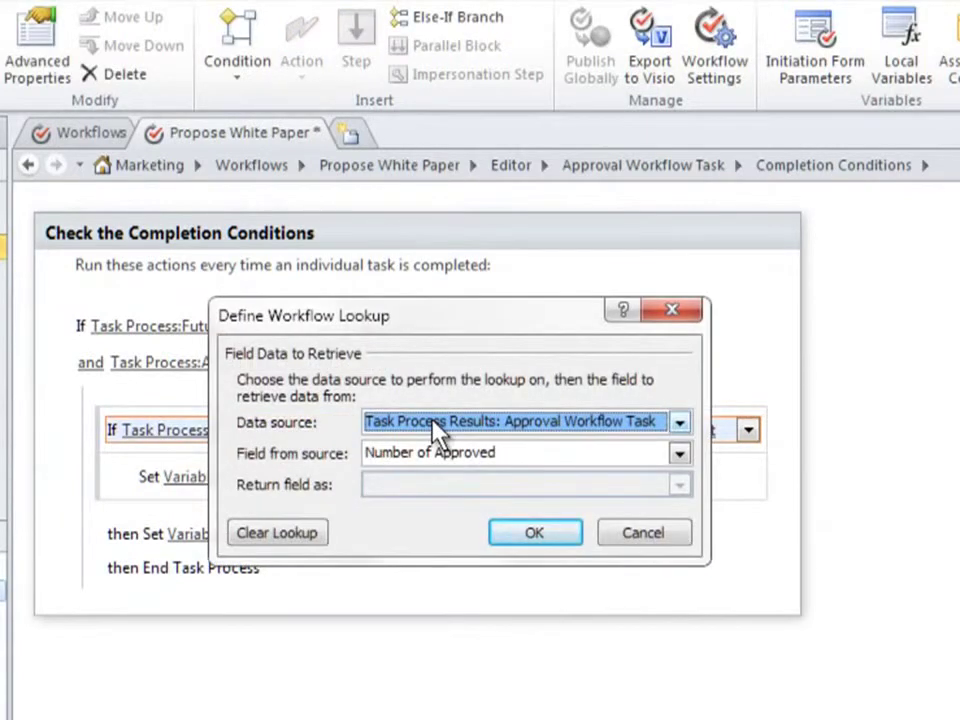
click(561, 457)
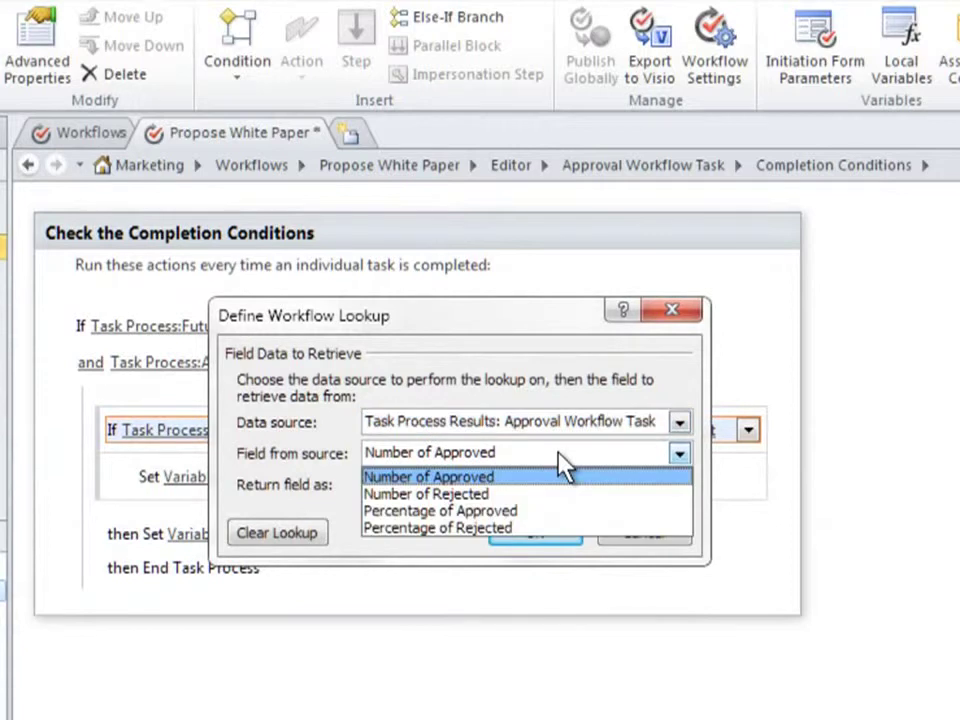
click(518, 511)
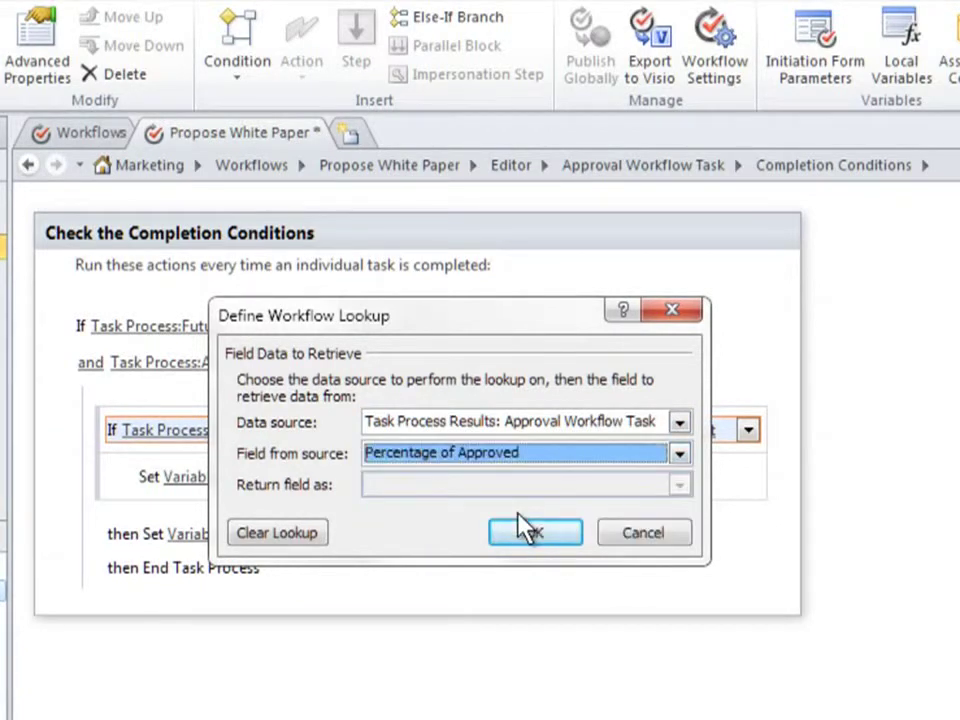
click(552, 542)
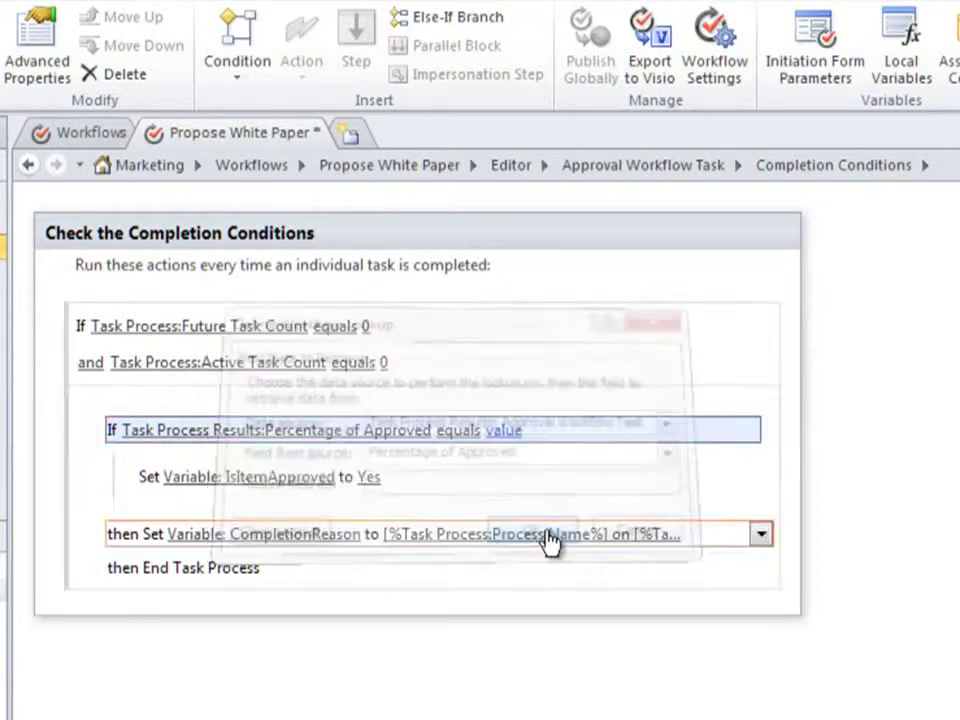
Step: Set the Percentage of Approved condition's comparison to "is greater than" with the value 60
click(457, 441)
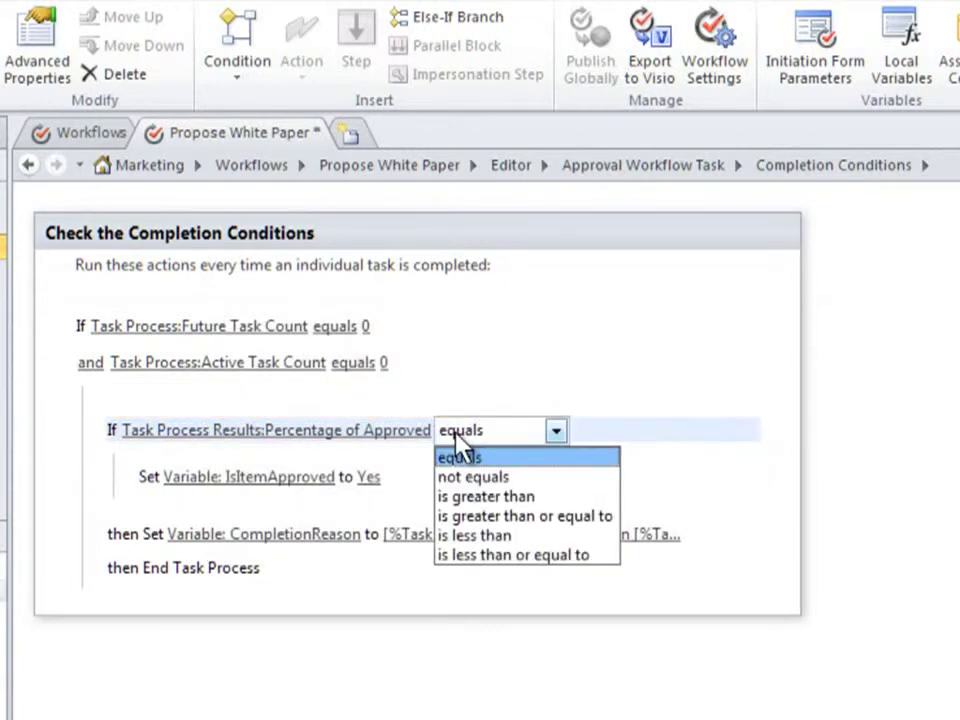
click(484, 497)
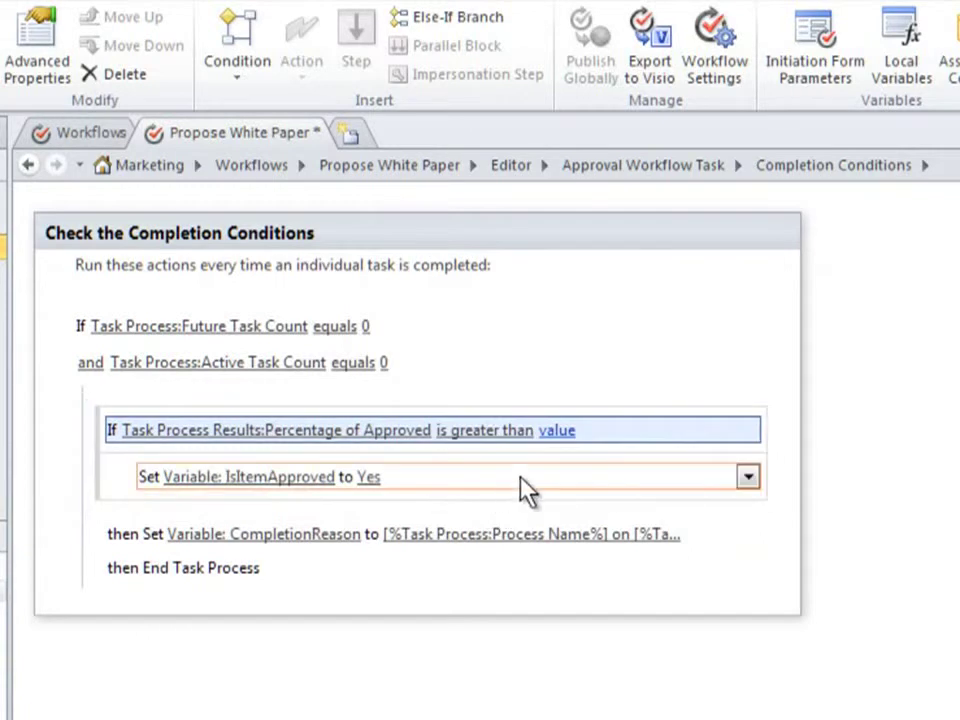
click(558, 431)
text(60)
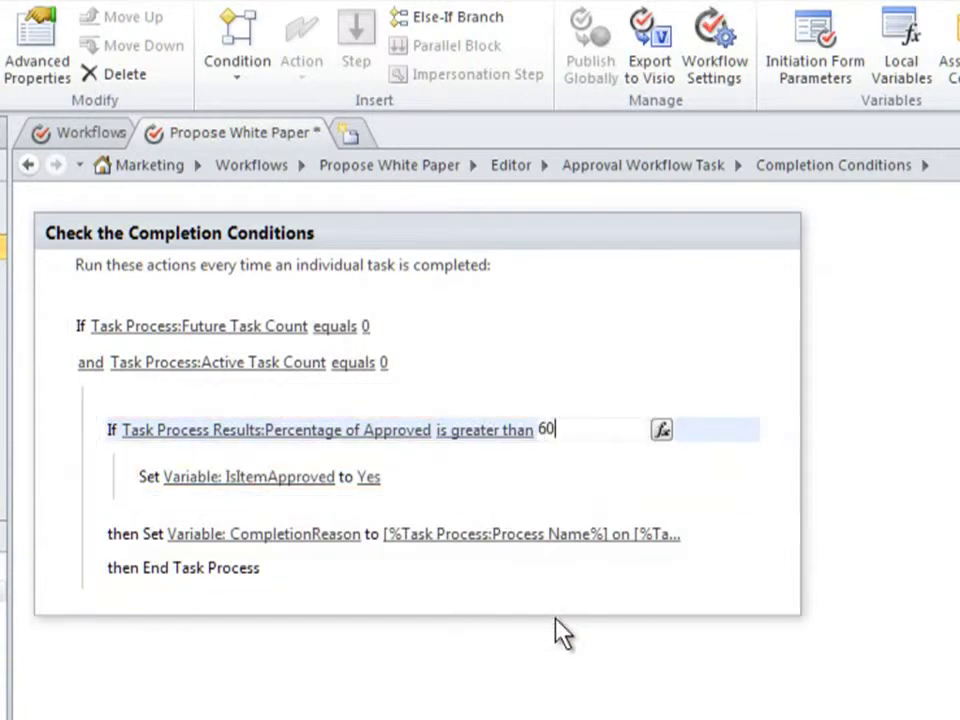
click(555, 669)
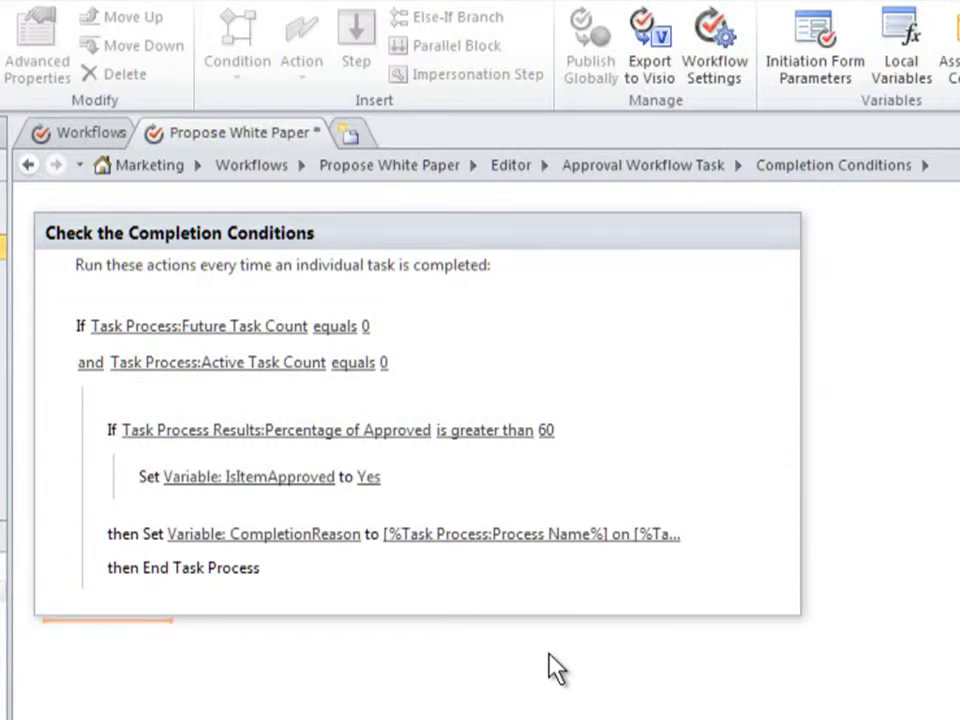
Step: Open the behavior of the overall task process and examine its actions for starting, running, being canceled and completing
click(28, 166)
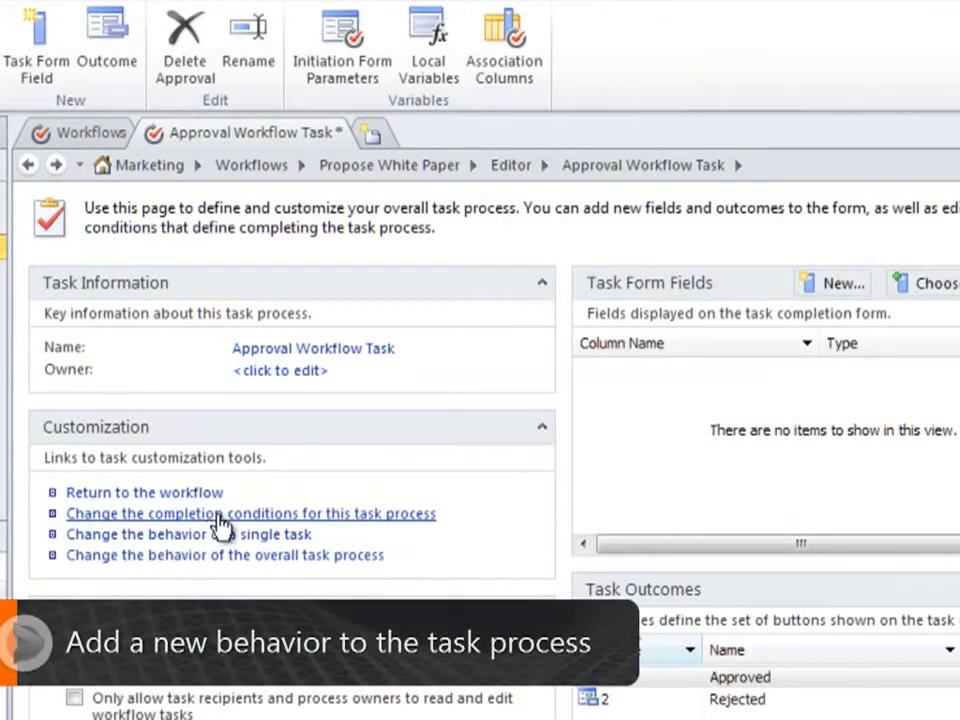
click(277, 558)
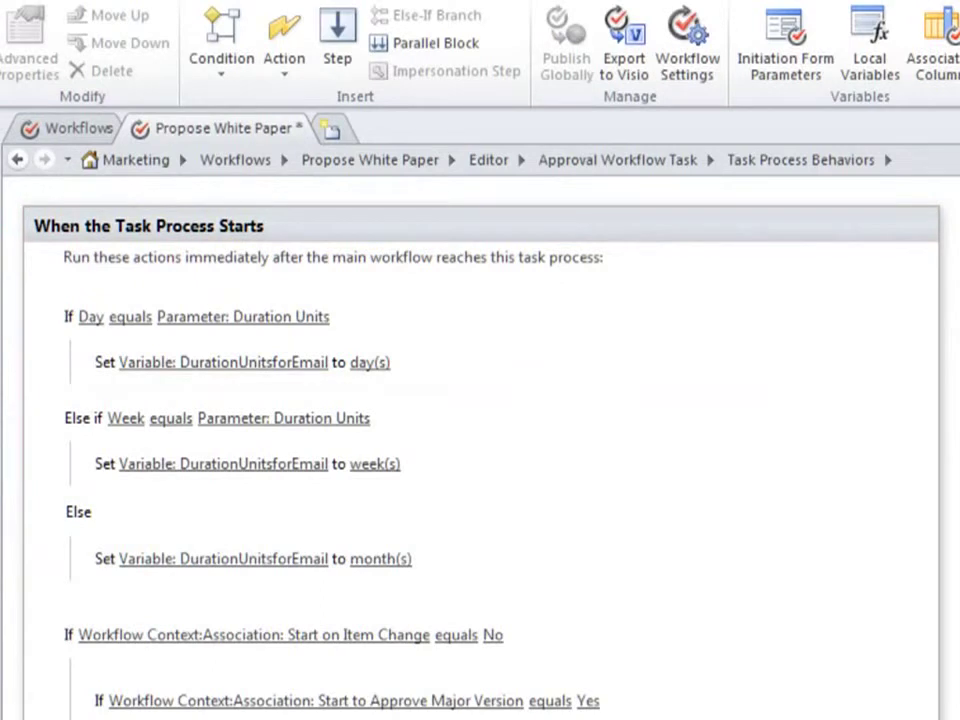
scroll(480, 450, down, 5)
scroll(480, 450, down, 8)
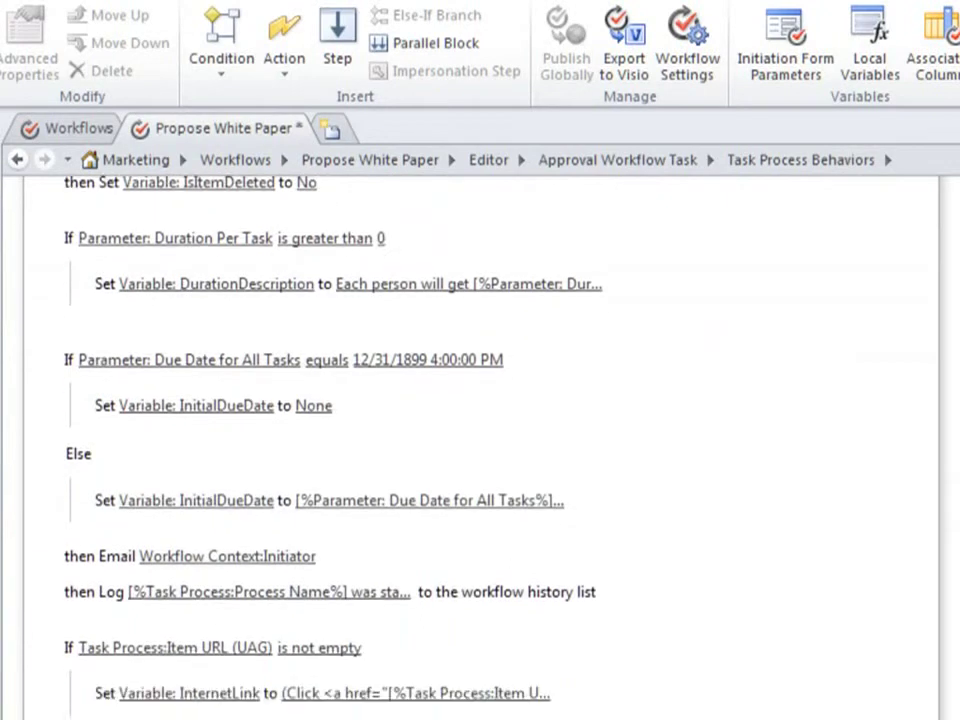
scroll(480, 450, down, 9)
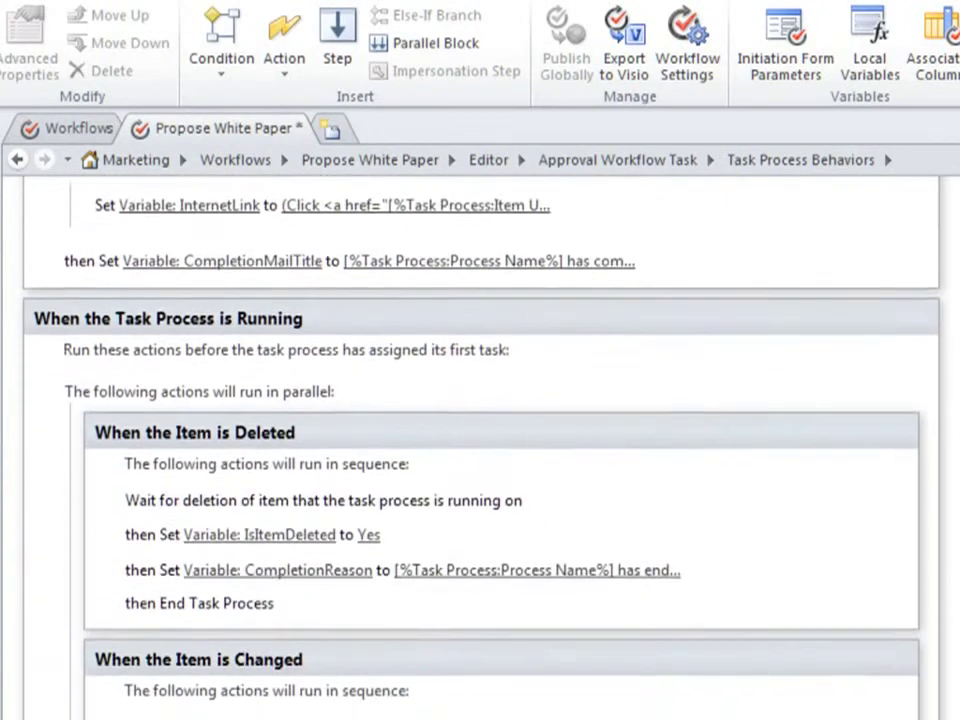
scroll(480, 450, down, 2)
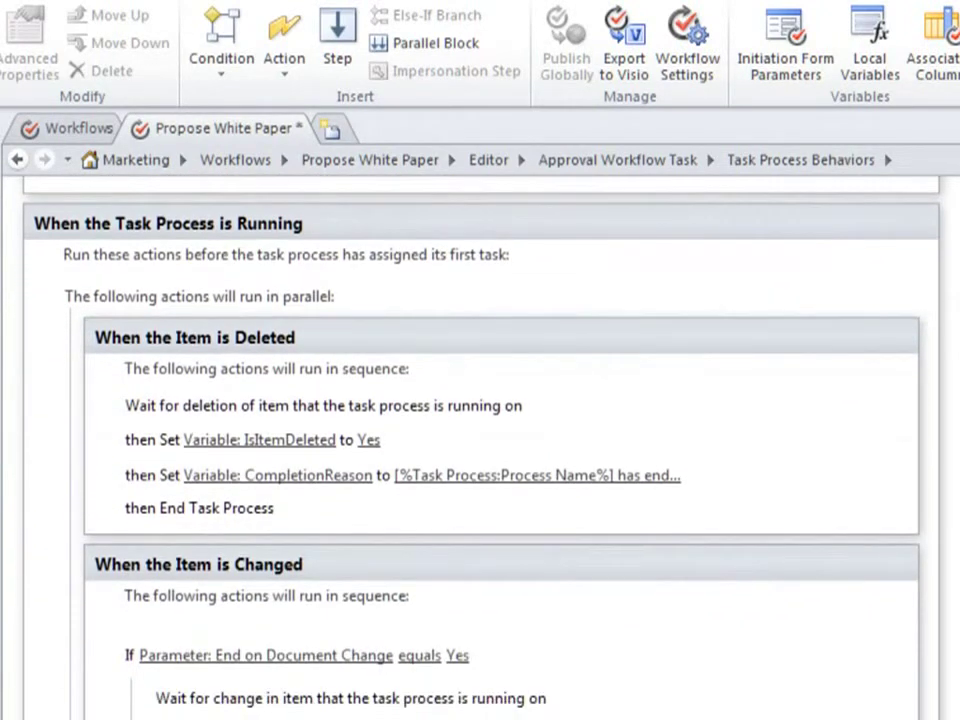
scroll(480, 450, down, 7)
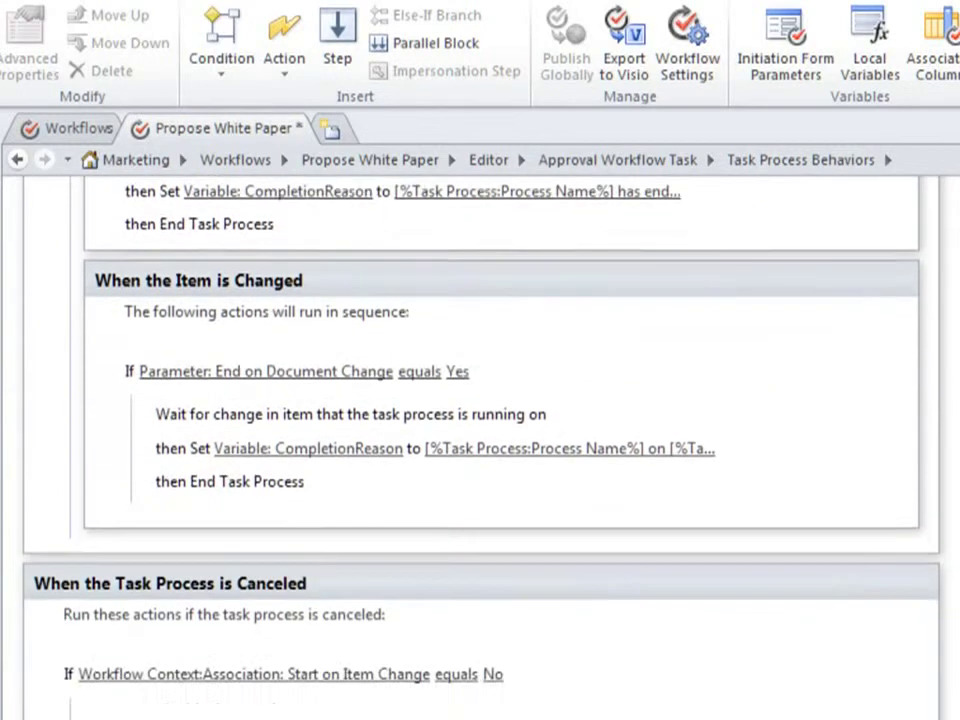
scroll(480, 450, down, 5)
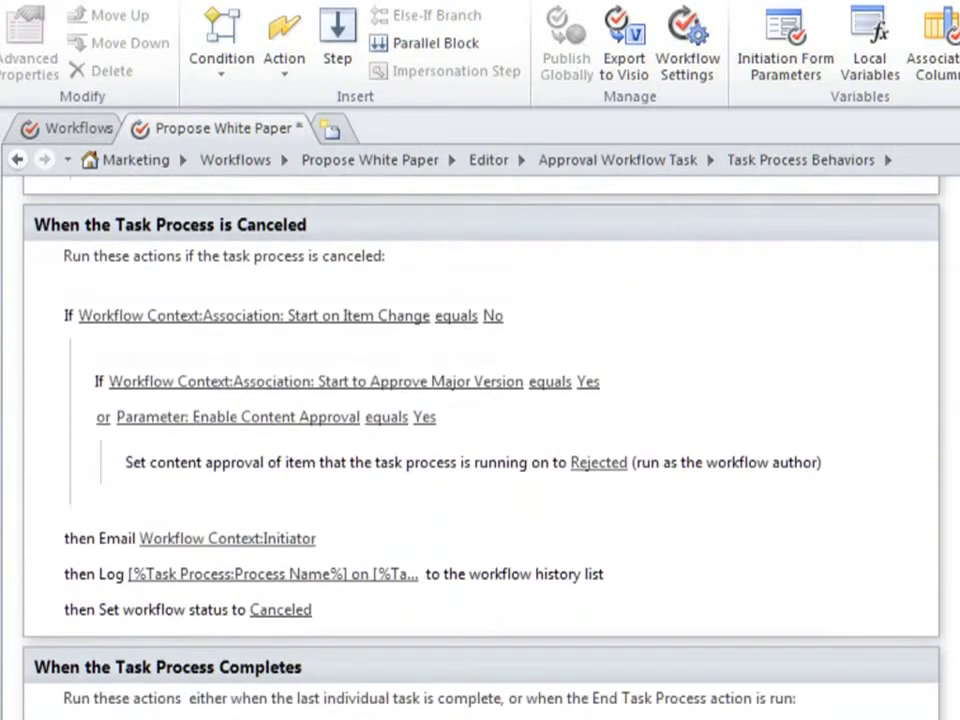
scroll(480, 450, down, 6)
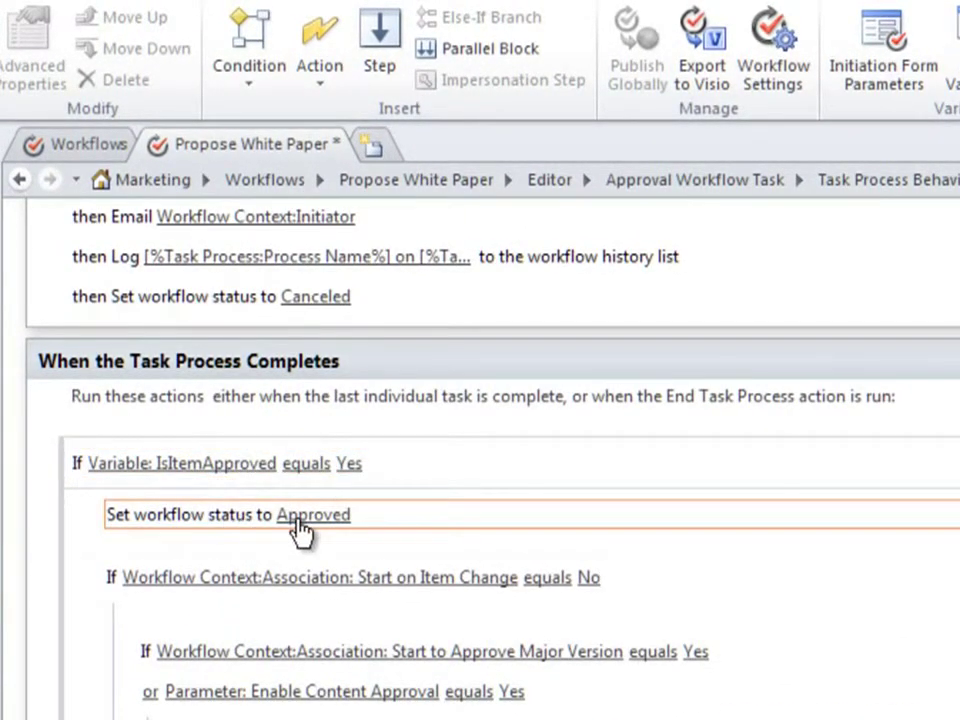
Step: Add a Create List Item action after "Set workflow status to Approved" in the When the Task Process Completes section
click(171, 540)
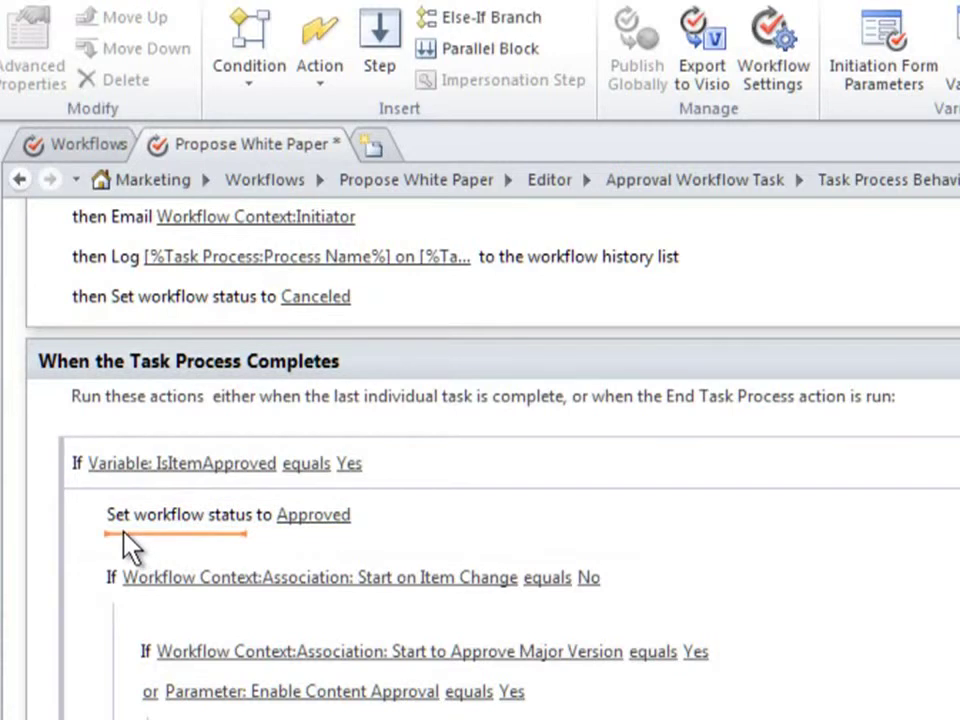
click(318, 90)
drag(730, 306, 731, 555)
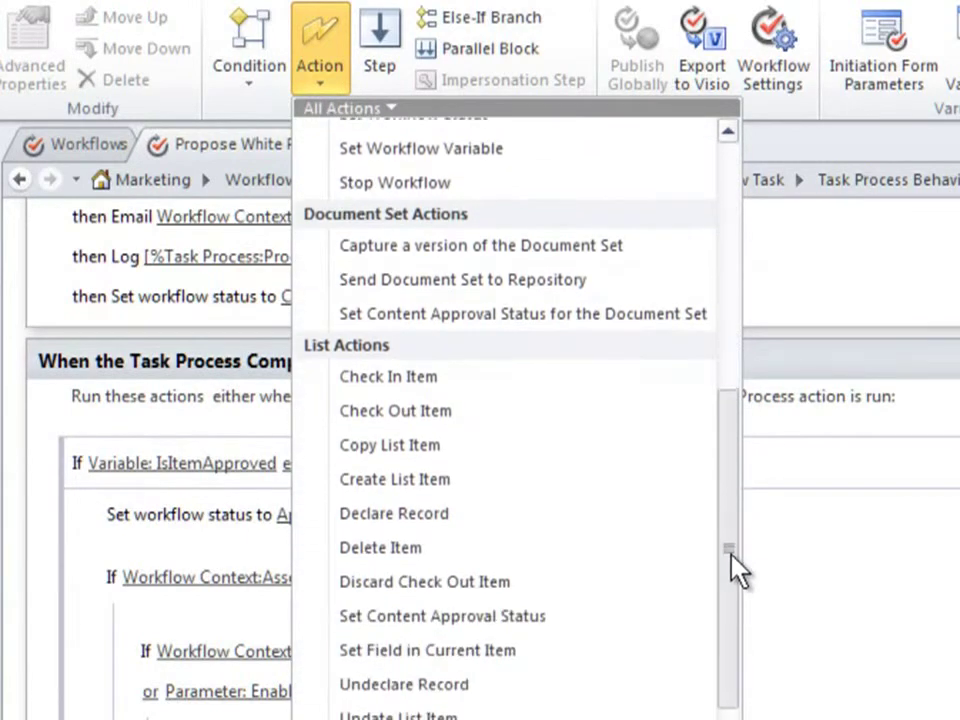
click(401, 479)
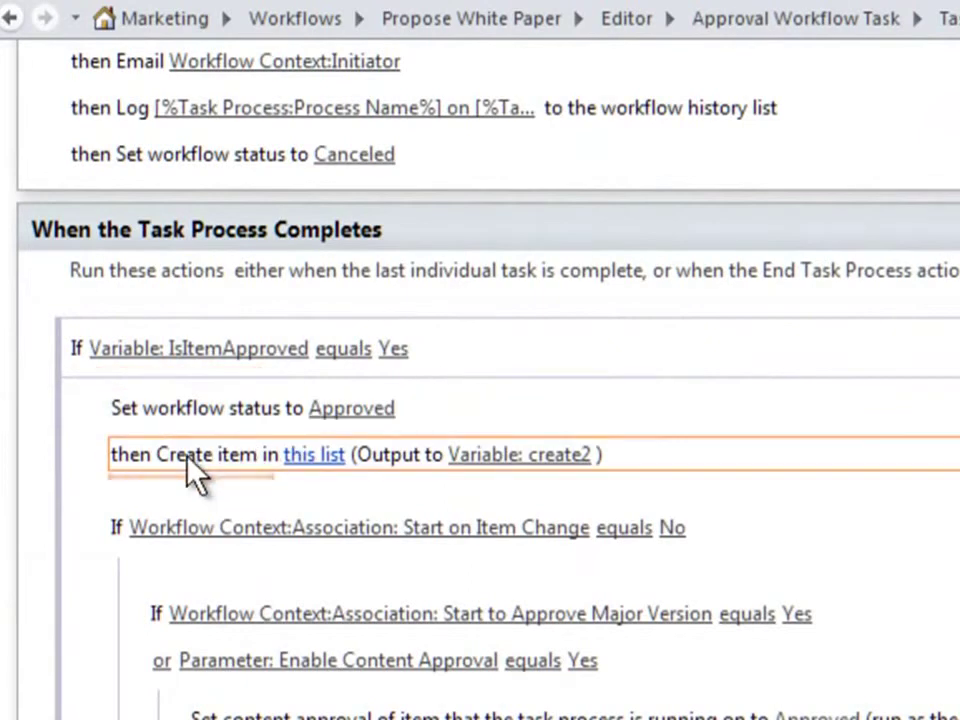
Step: Choose White Papers as the list in which the new action creates its item
click(310, 458)
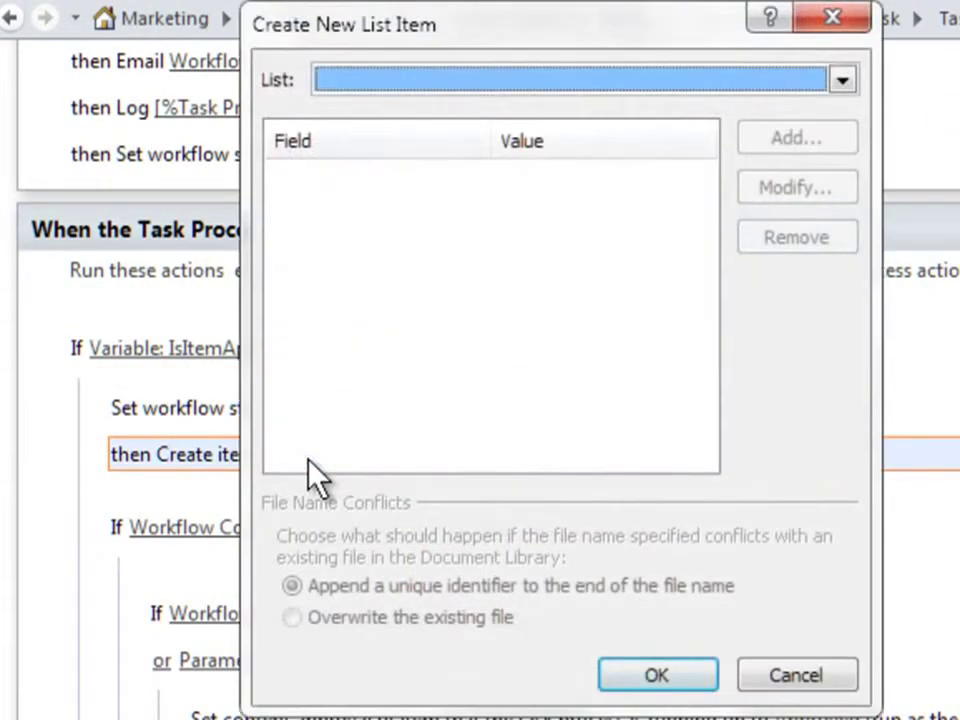
click(842, 82)
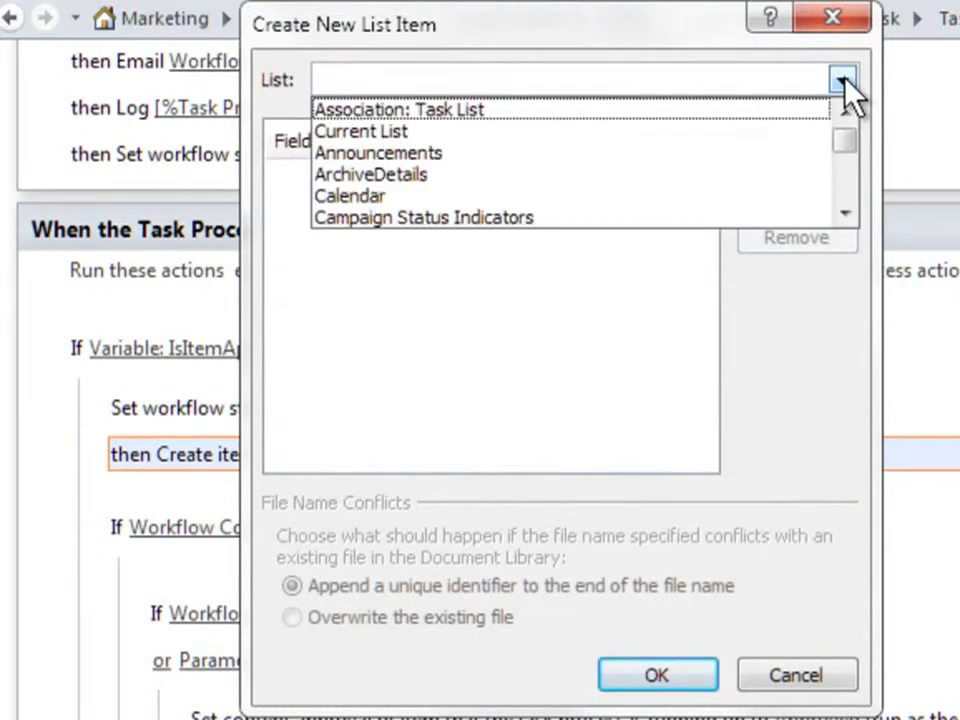
click(843, 213)
click(843, 213)
click(843, 213)
click(843, 213)
click(843, 213)
click(843, 213)
click(843, 213)
click(843, 213)
click(843, 213)
click(843, 213)
click(843, 213)
click(843, 213)
click(843, 213)
click(843, 213)
click(843, 213)
click(843, 213)
click(843, 213)
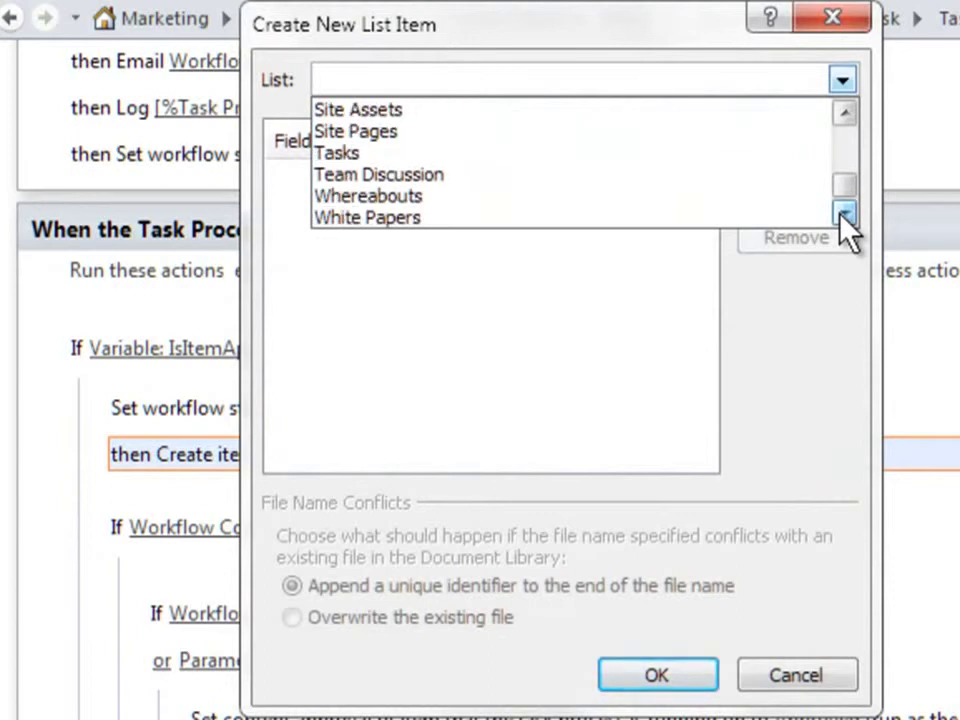
click(369, 215)
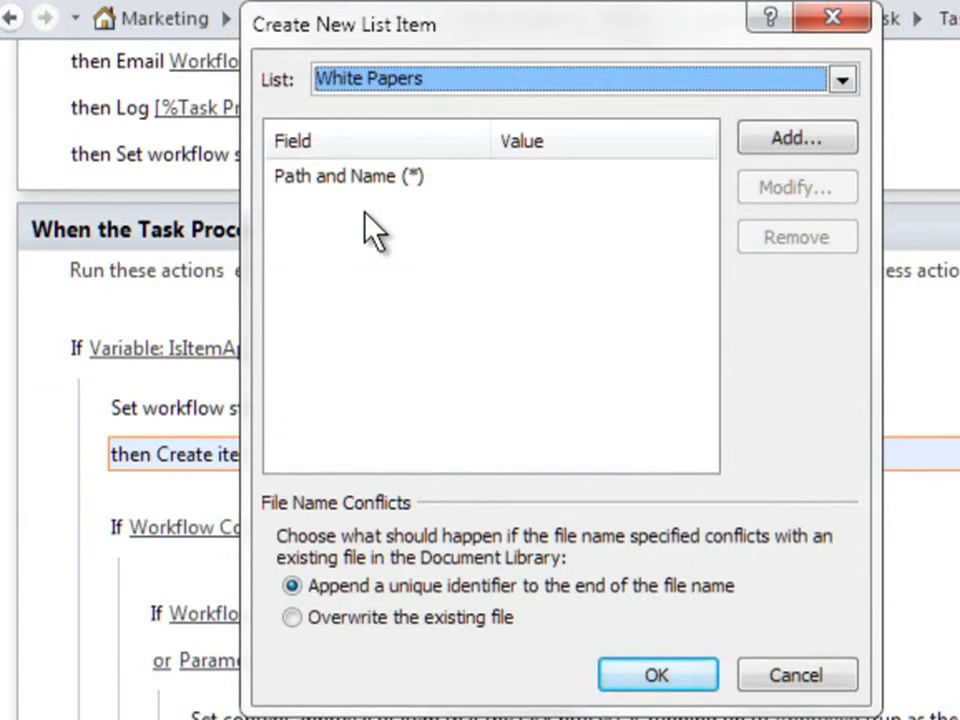
Step: Define the Path and Name value as a Workflow Variables and Parameters lookup of Parameter: White Paper Title, returned As String
click(360, 177)
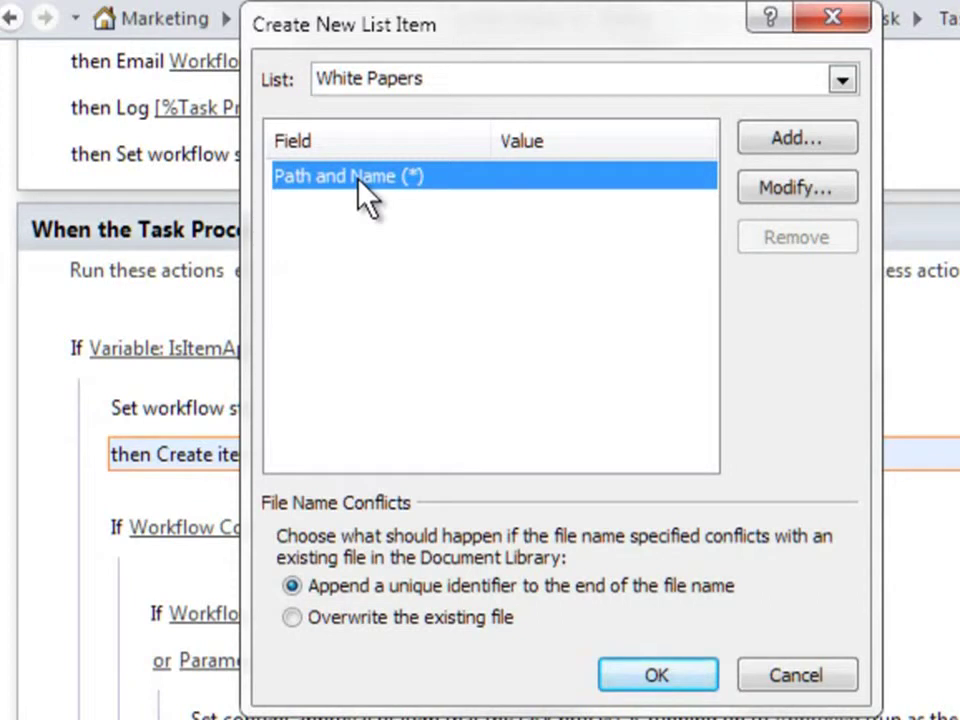
click(788, 188)
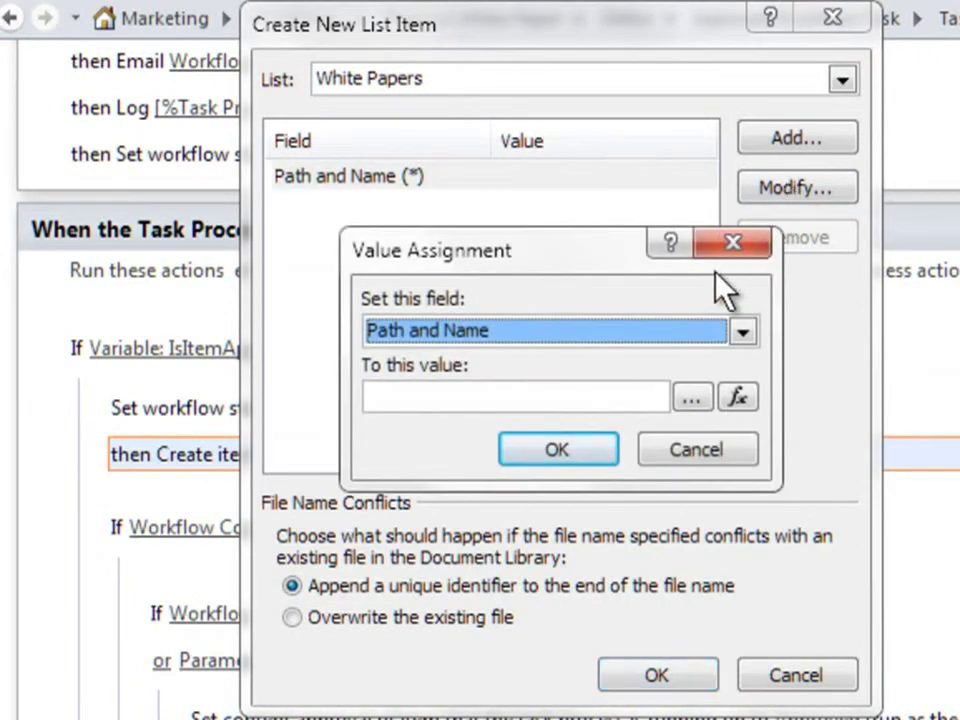
click(737, 397)
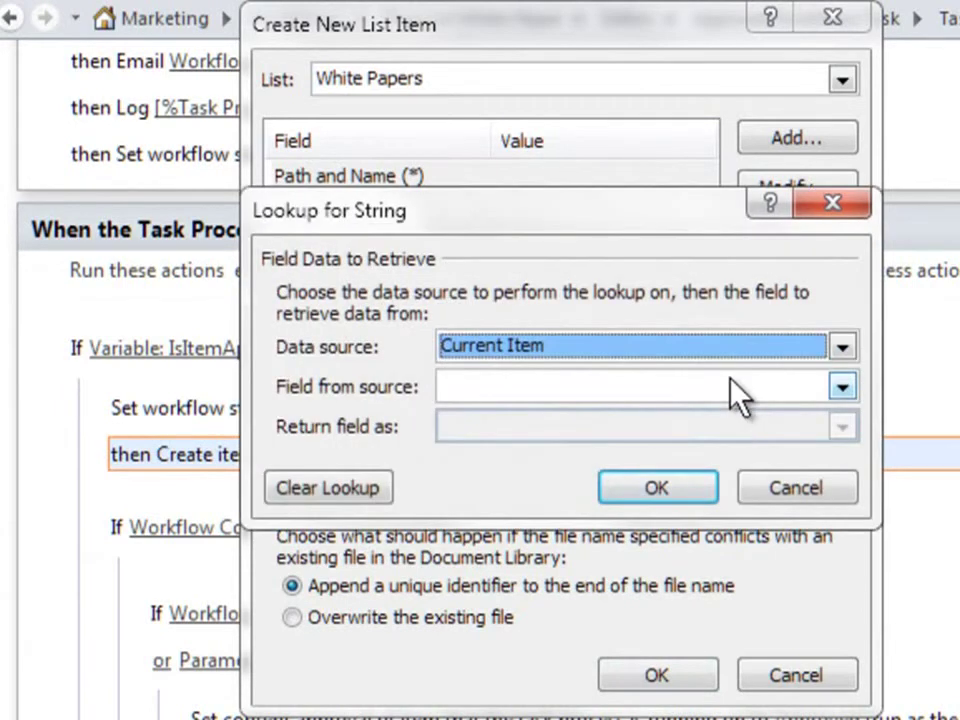
click(733, 346)
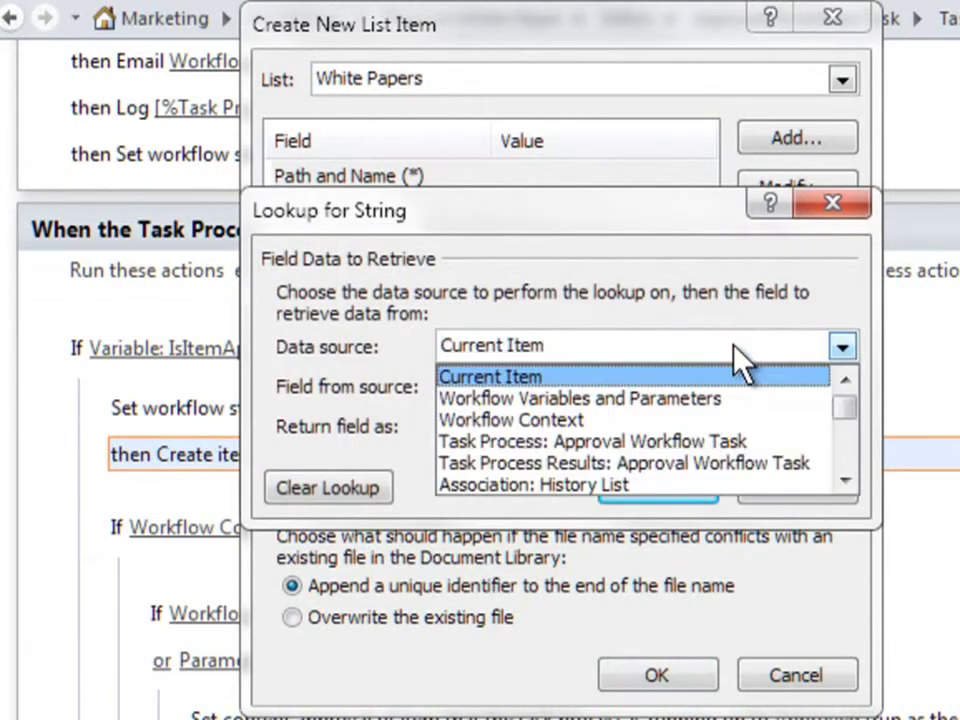
click(618, 400)
click(632, 390)
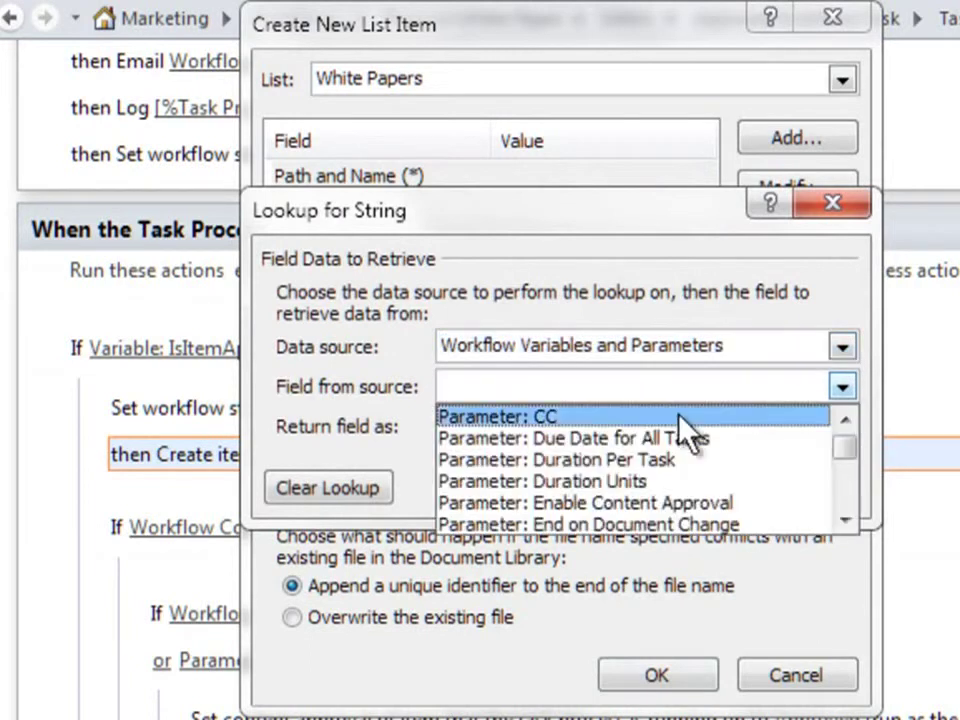
click(844, 516)
click(844, 516)
click(844, 516)
click(844, 516)
click(844, 516)
click(844, 516)
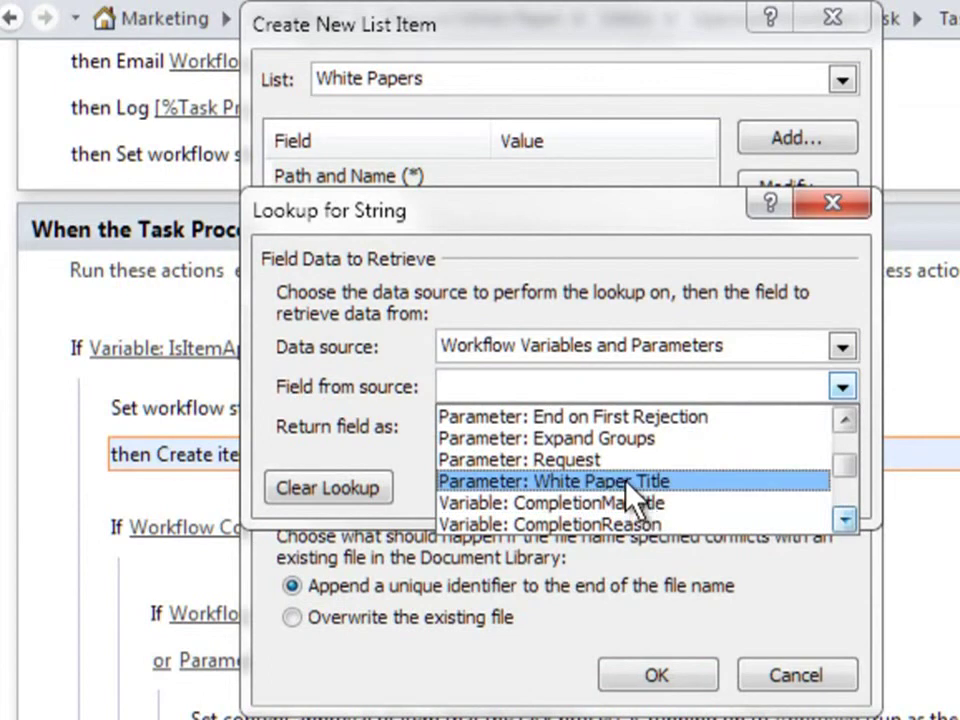
click(737, 481)
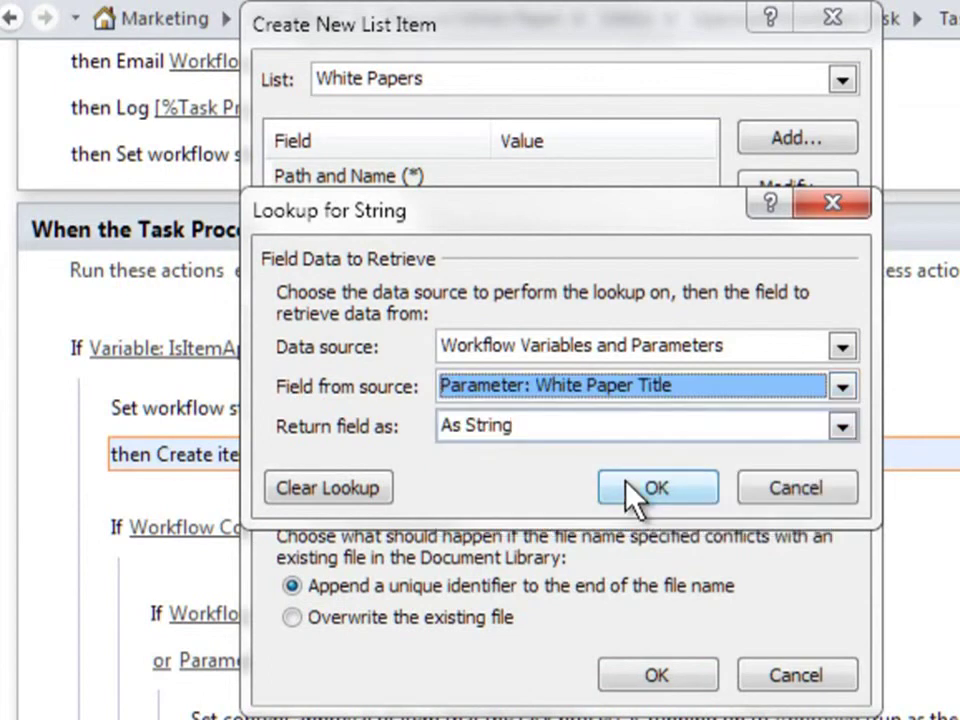
click(556, 452)
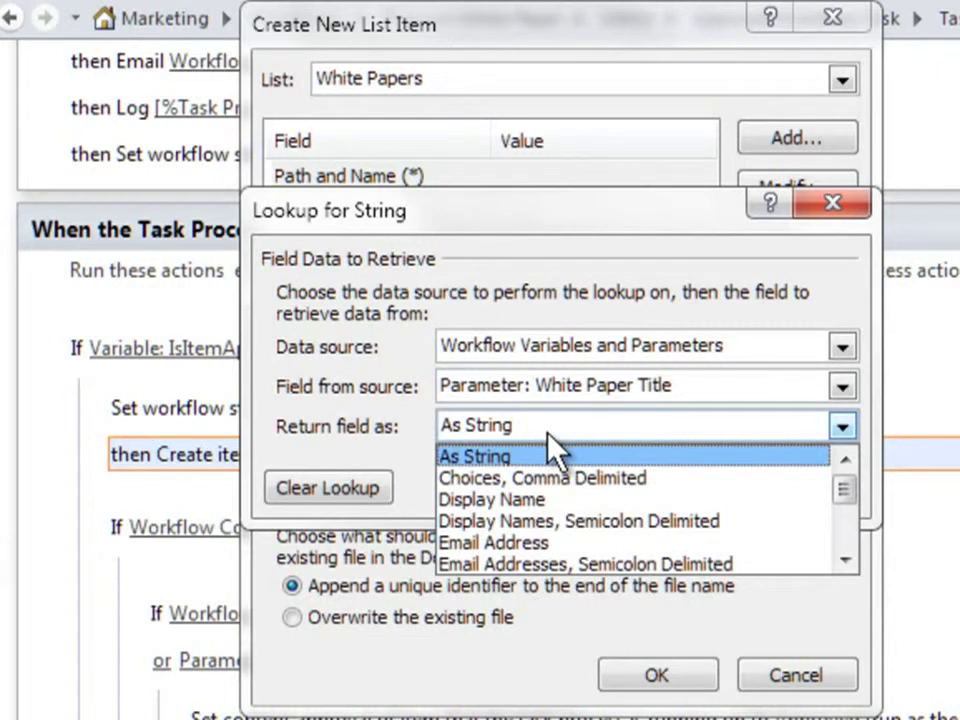
click(553, 455)
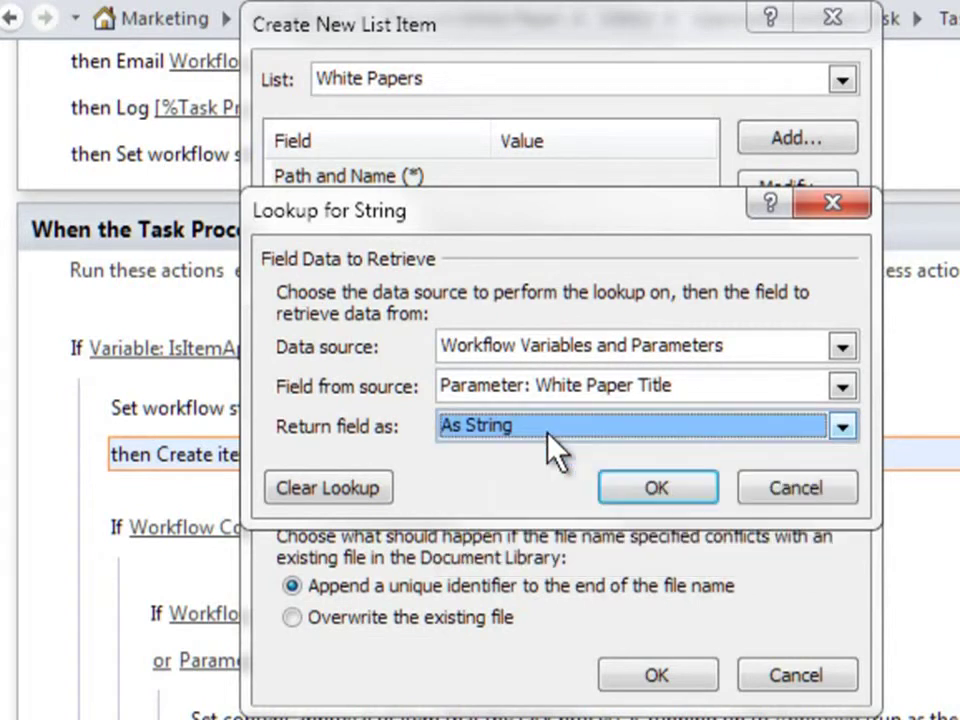
click(679, 487)
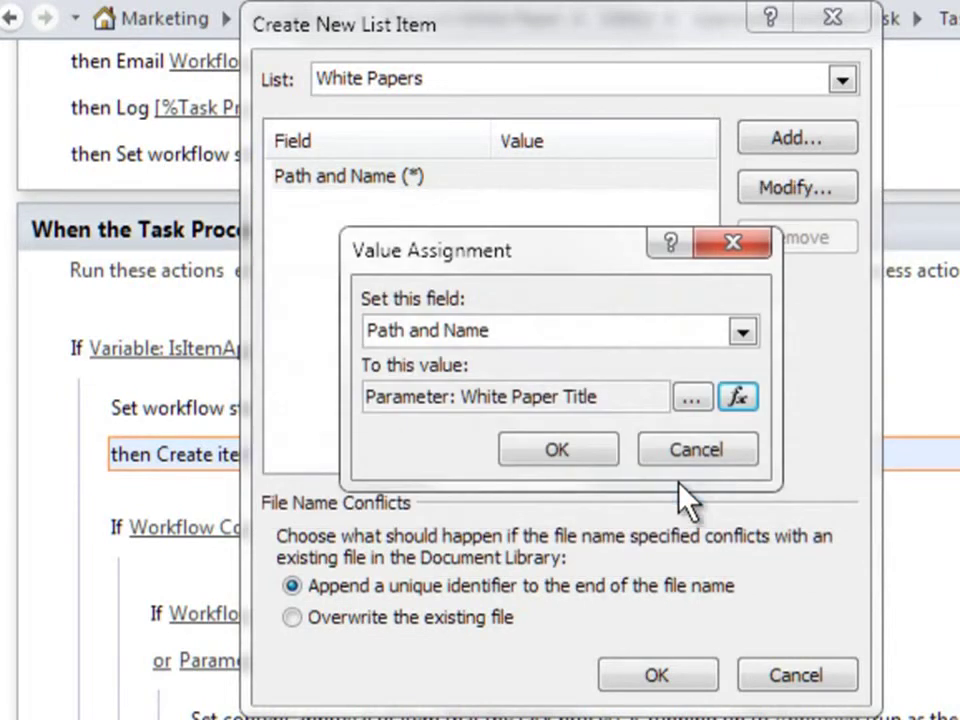
Step: Apply the Path and Name assignment and accept the new White Papers item, keeping unique identifiers appended for file name conflicts
click(590, 455)
click(641, 180)
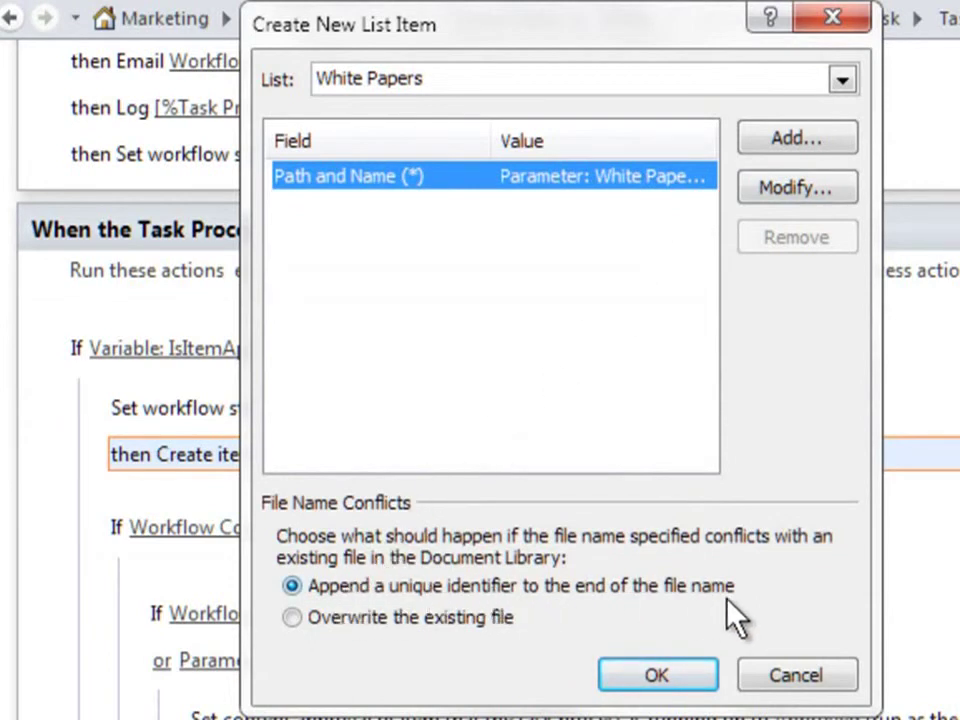
click(672, 676)
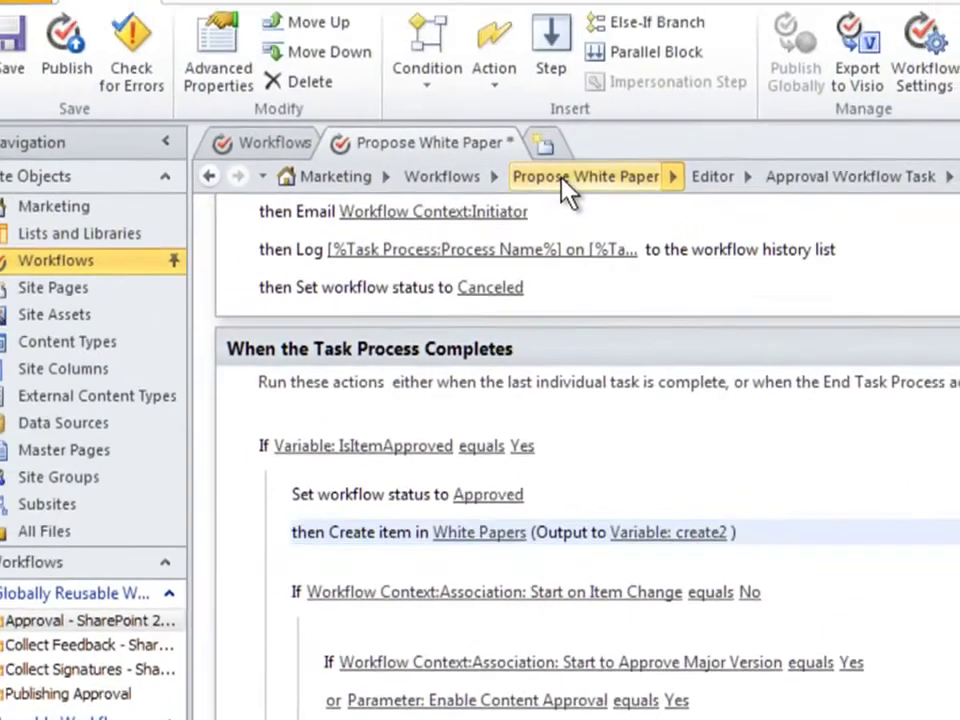
Step: Return to the Propose White Paper settings page, then save and publish the workflow
click(568, 188)
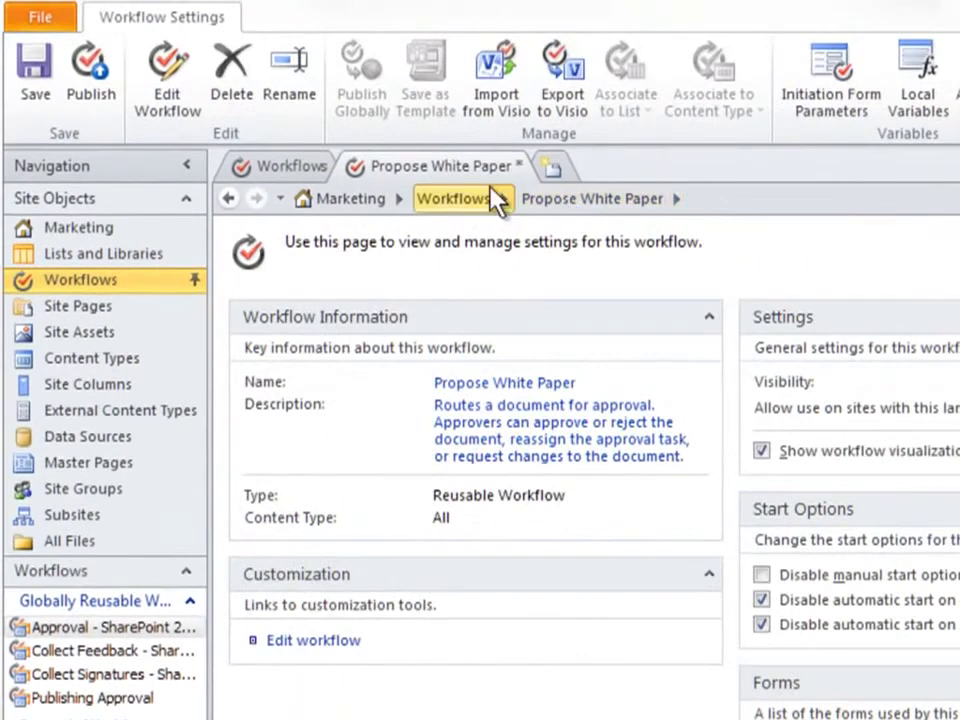
click(38, 100)
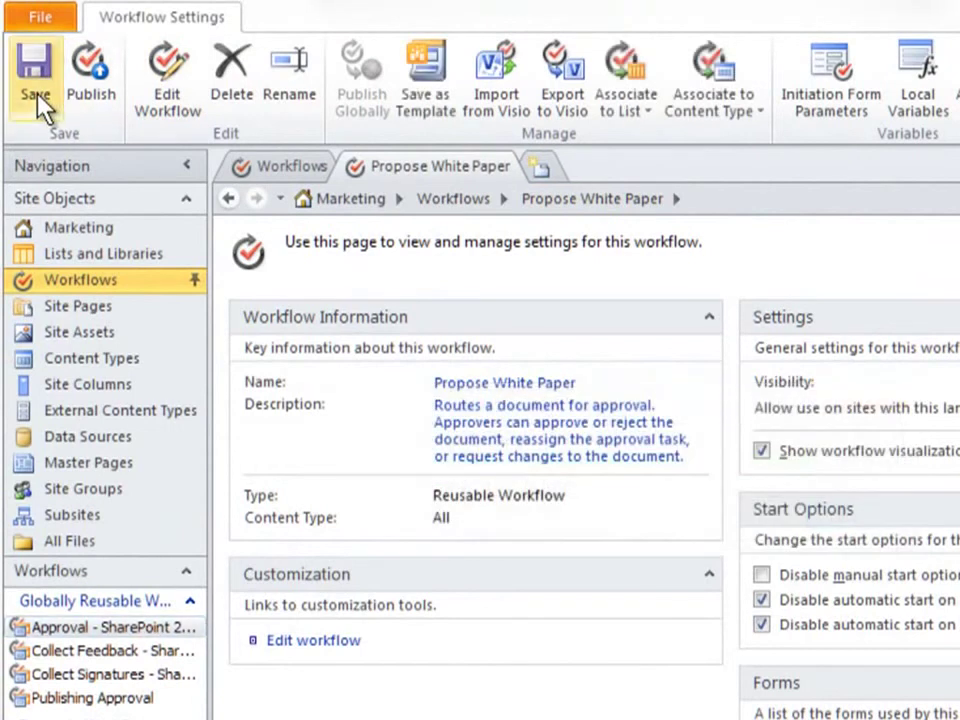
click(88, 106)
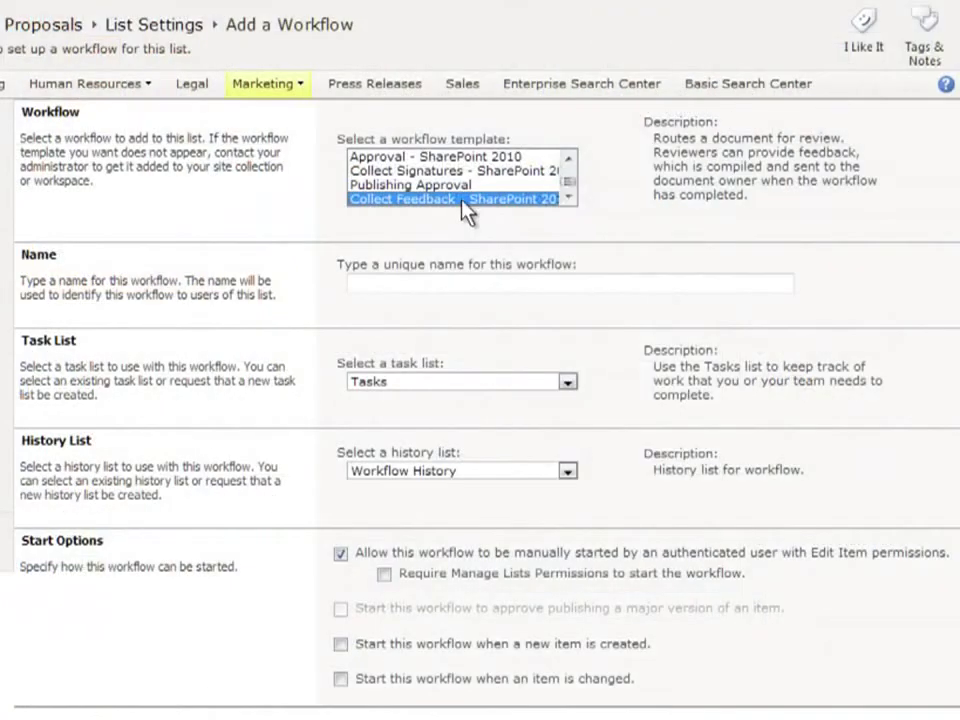
Step: On the Proposals list's Add a Workflow page in the browser, select the Propose White Paper template and activate the unique name field
click(514, 185)
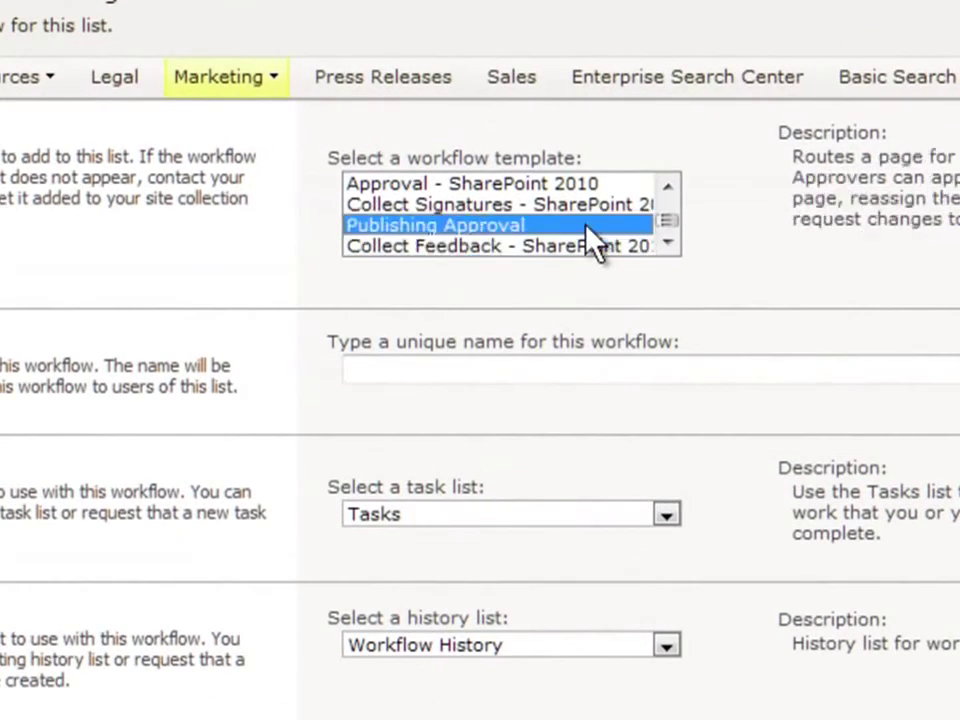
key(Up)
key(Up)
key(Up)
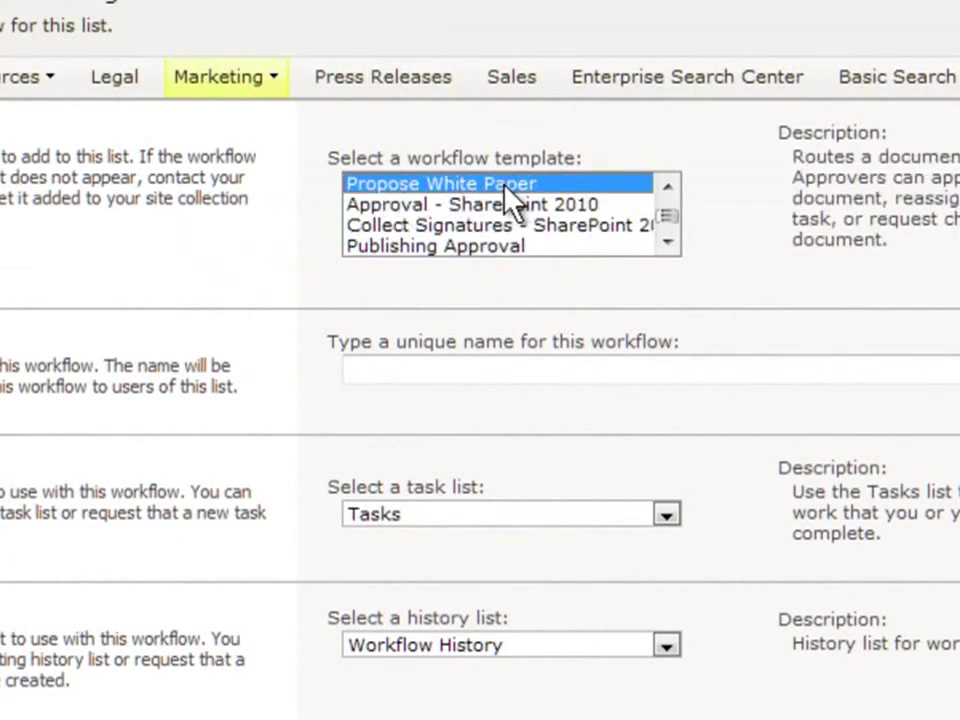
click(426, 368)
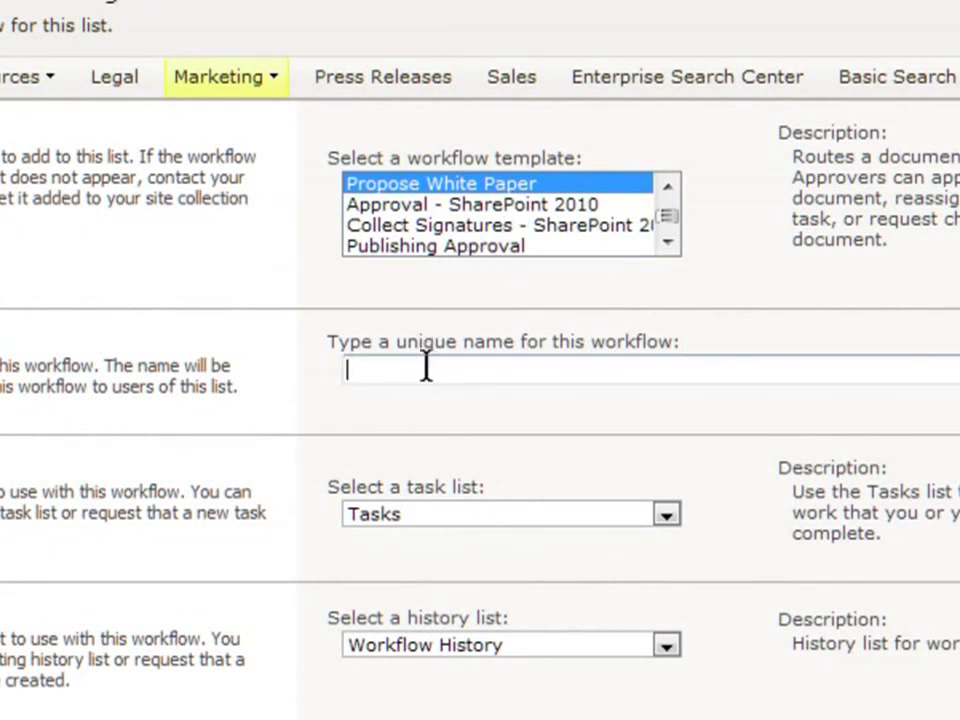